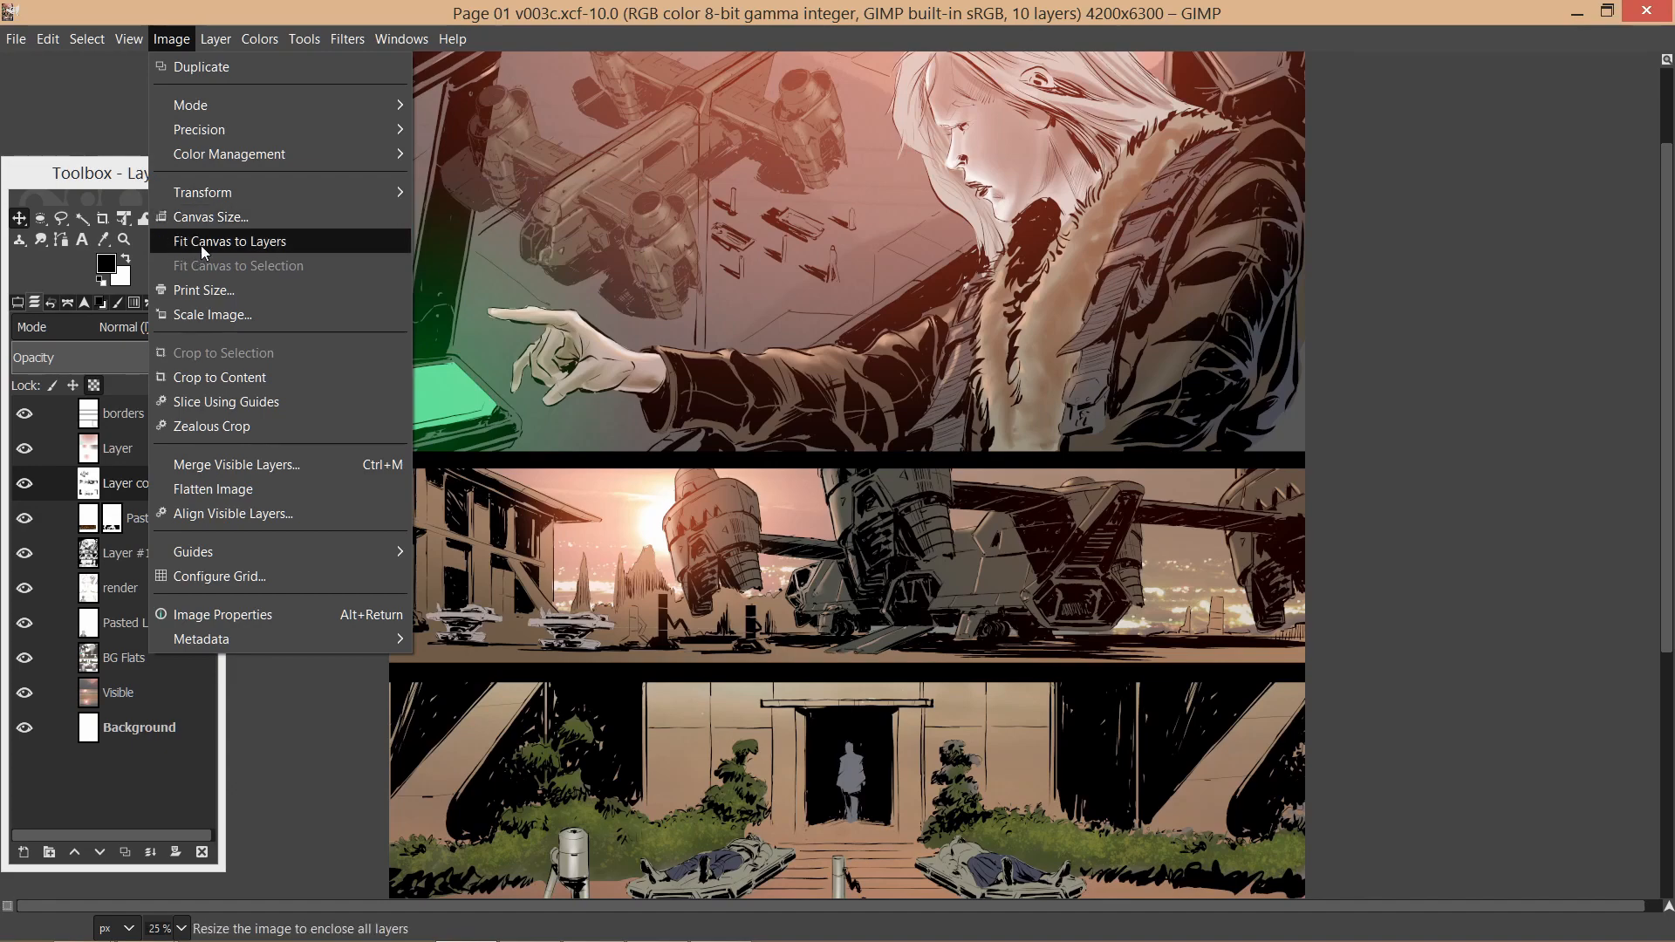
- Scale the comic page image down to 800 x 1200 pixels and view it at 100%
click(204, 315)
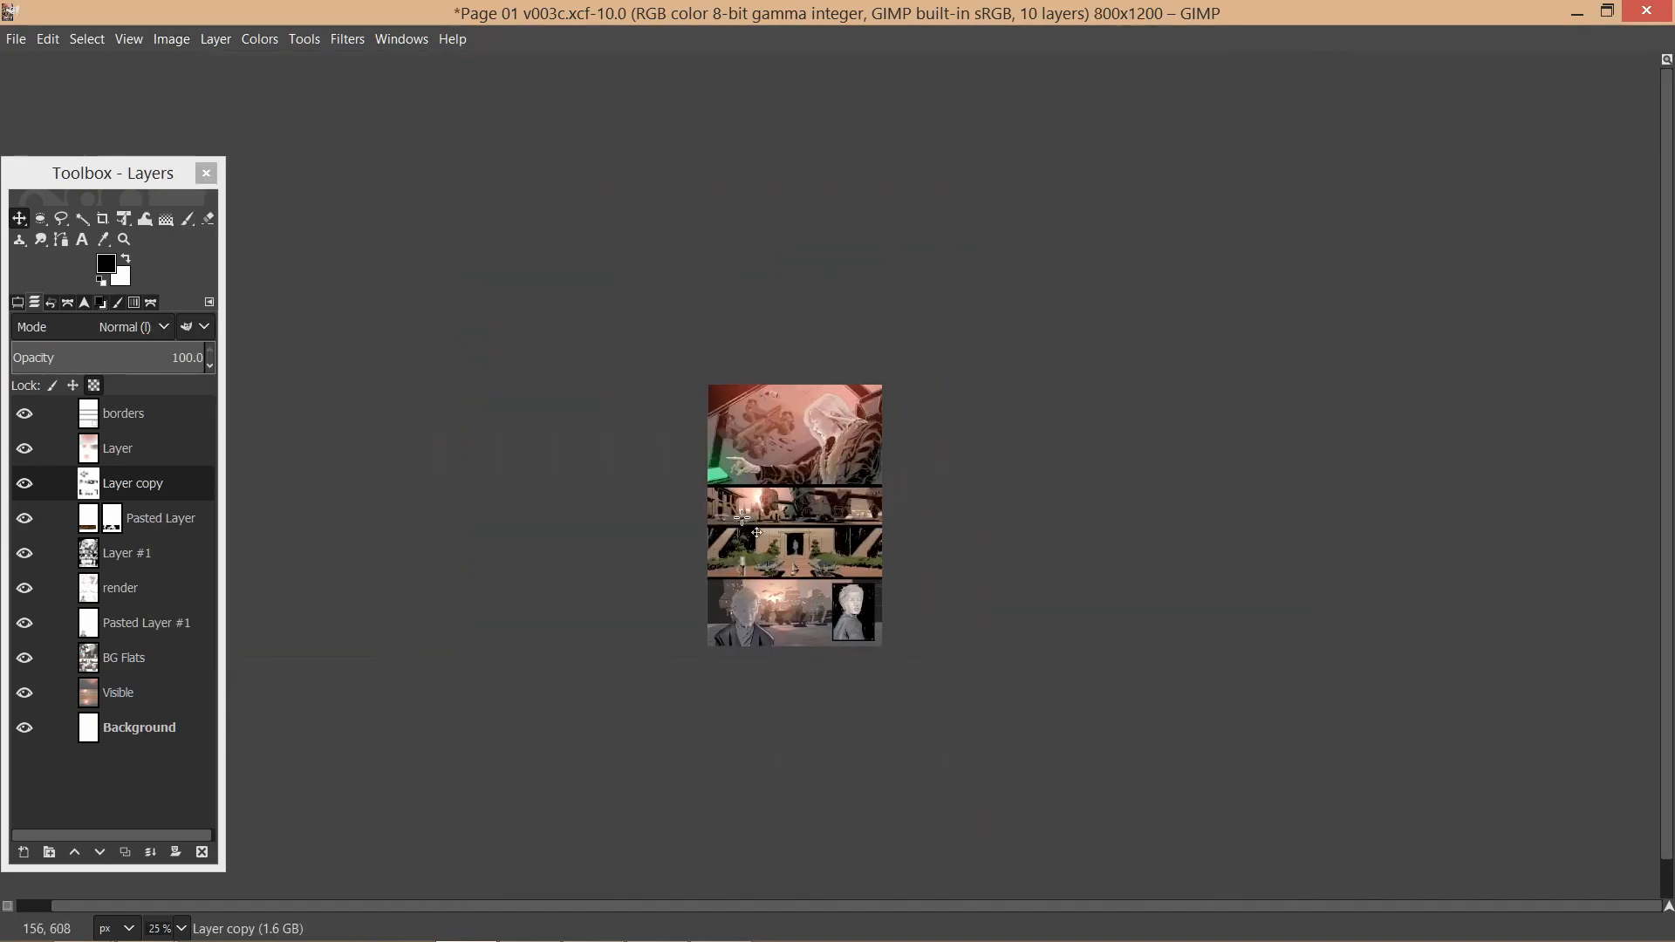
key(1)
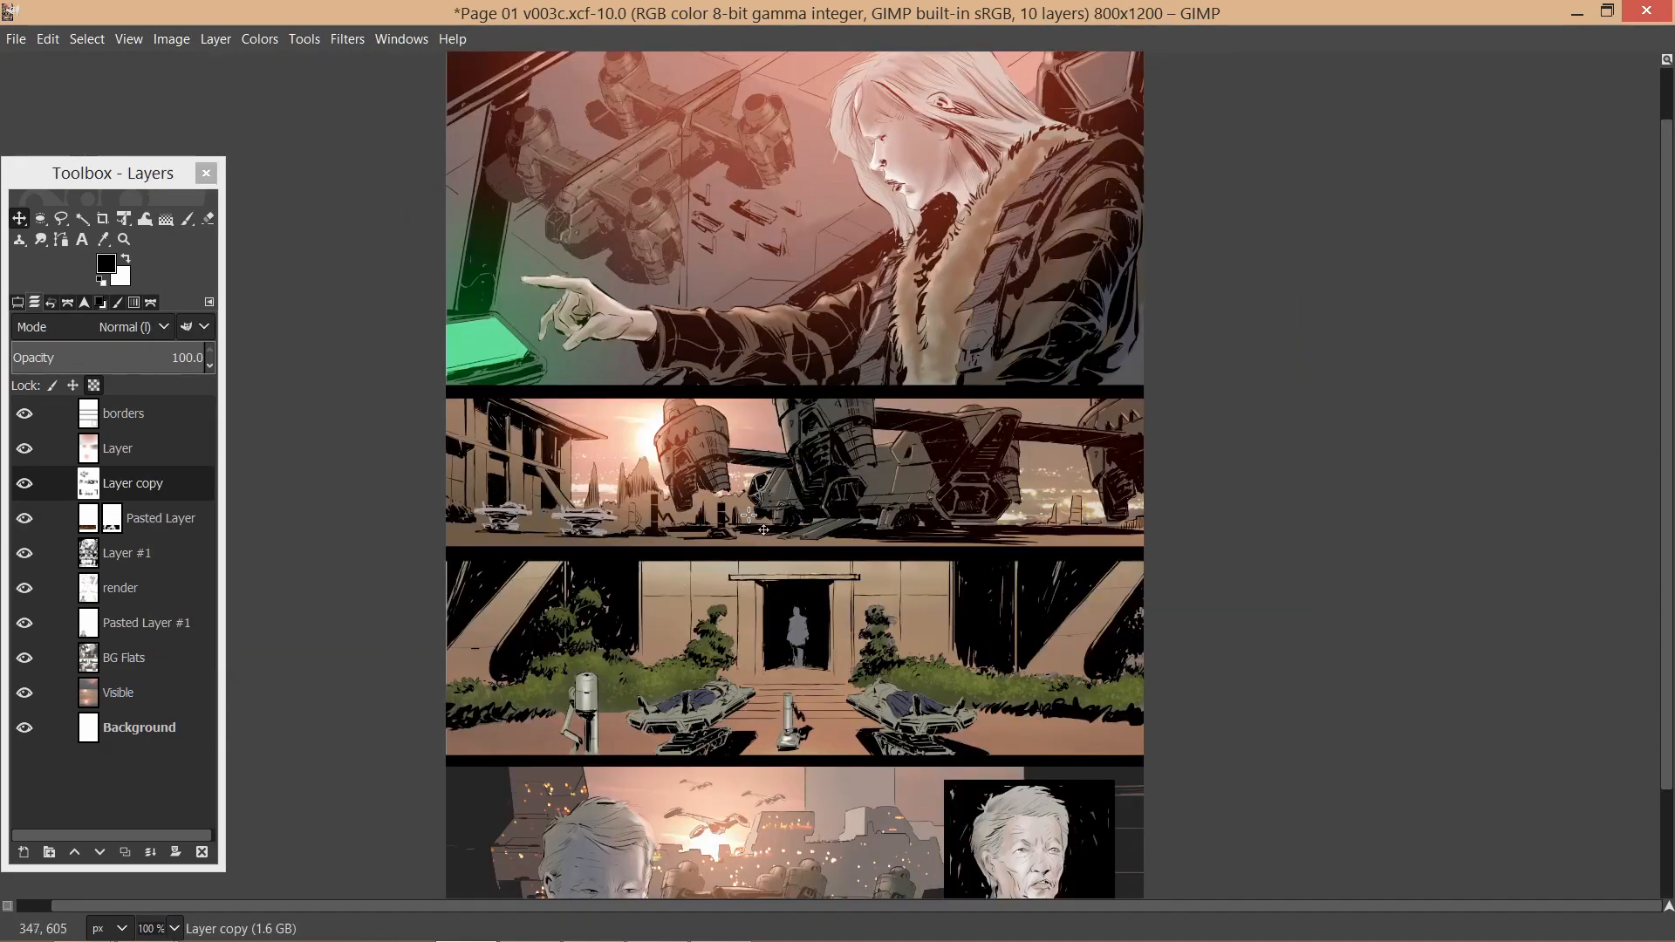
drag(734, 438, 768, 527)
drag(798, 638, 804, 565)
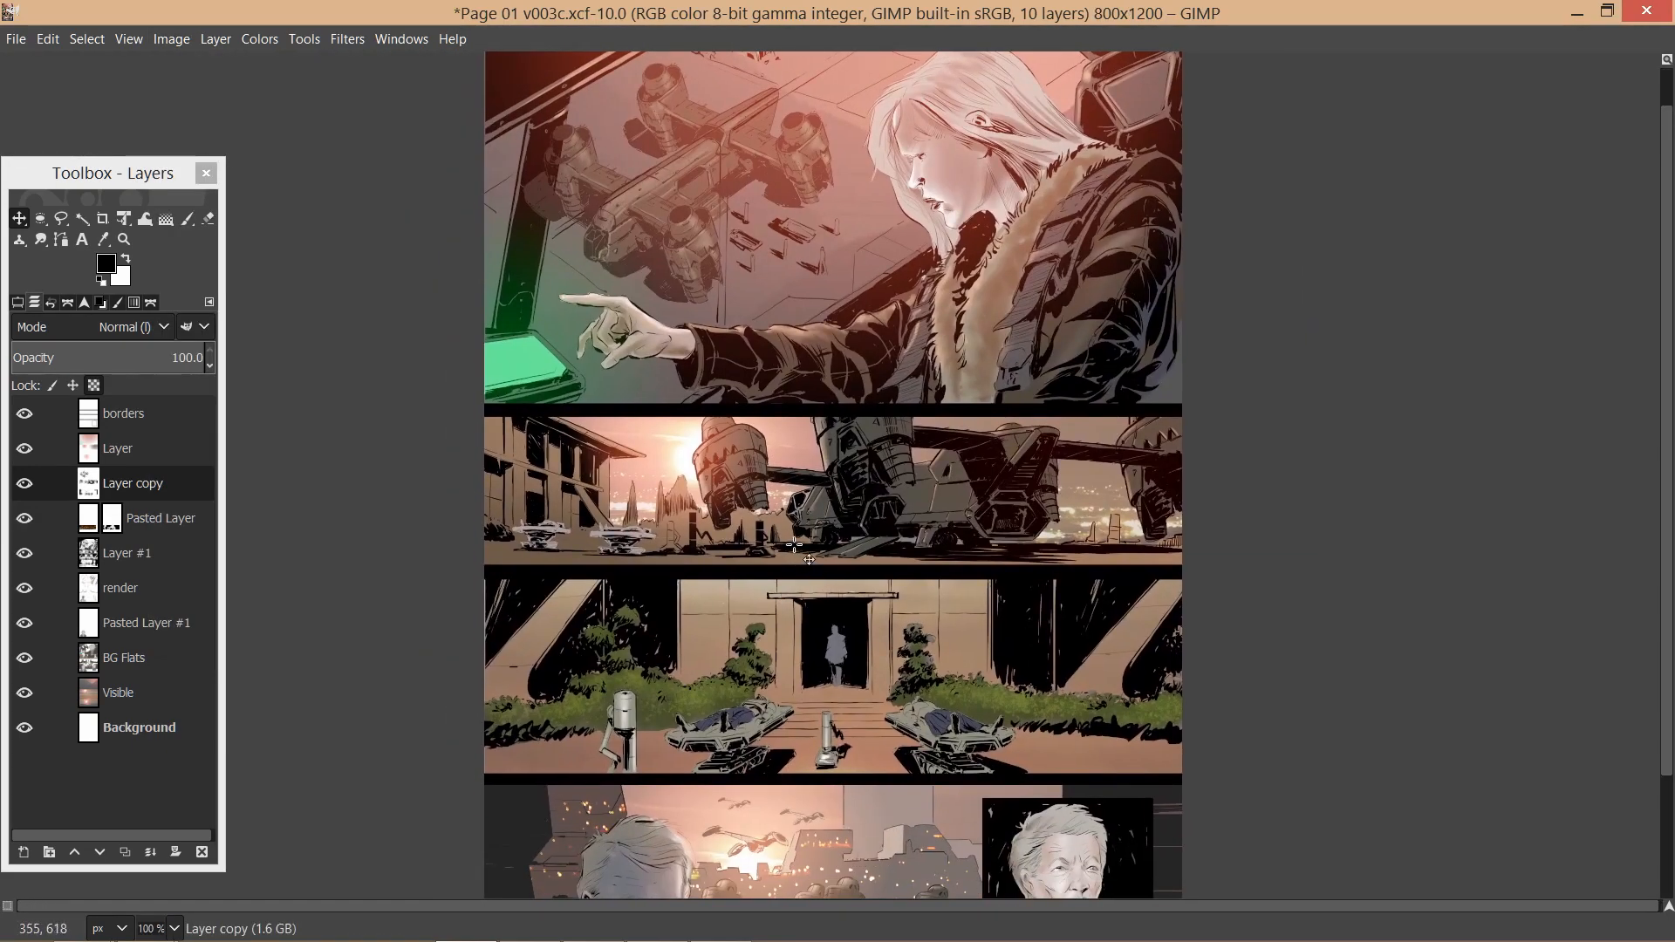
- Export the page as Page 01 v003c.gif, replacing the existing file and cropping all layers to the image borders
click(15, 38)
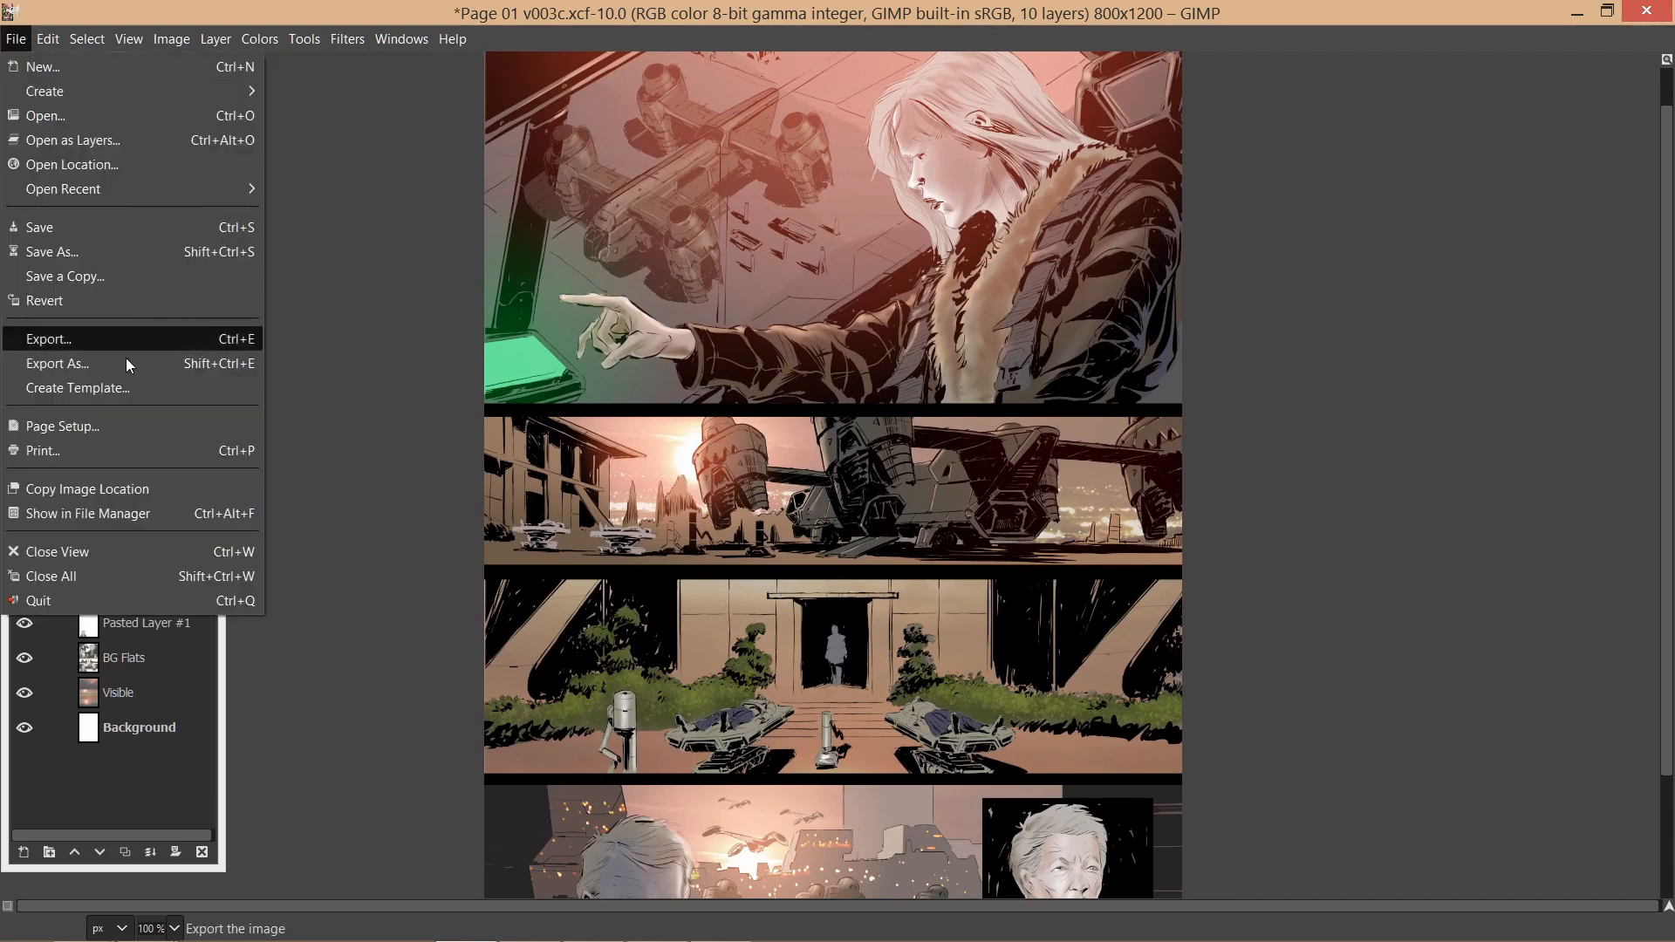
click(162, 340)
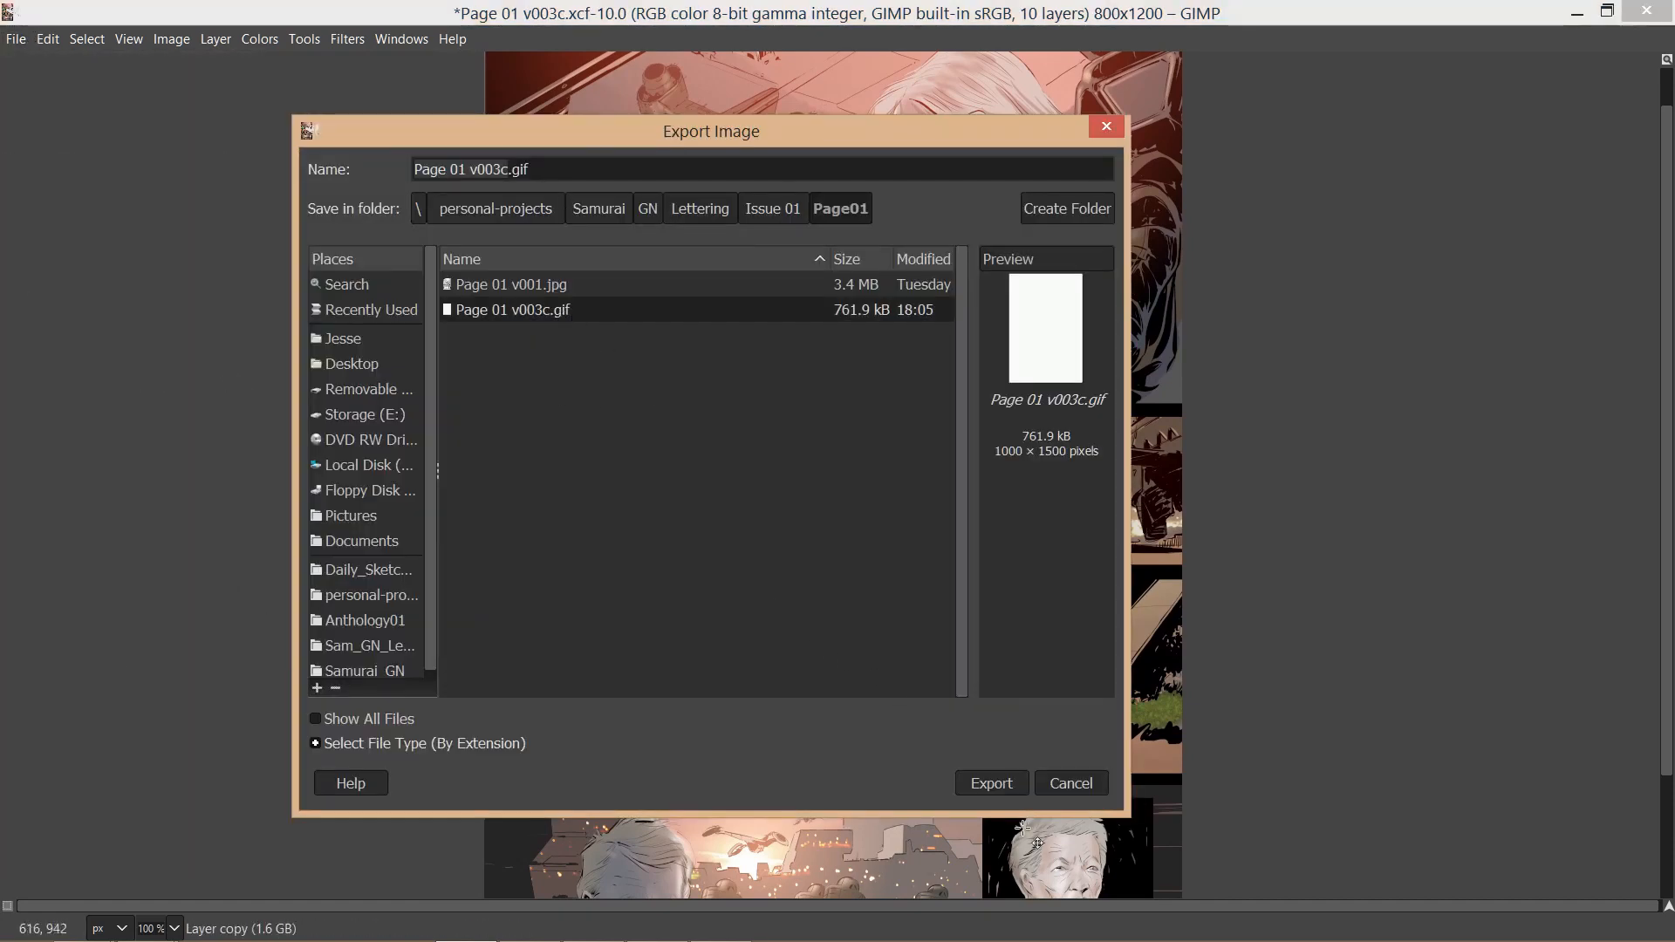
click(990, 782)
click(796, 563)
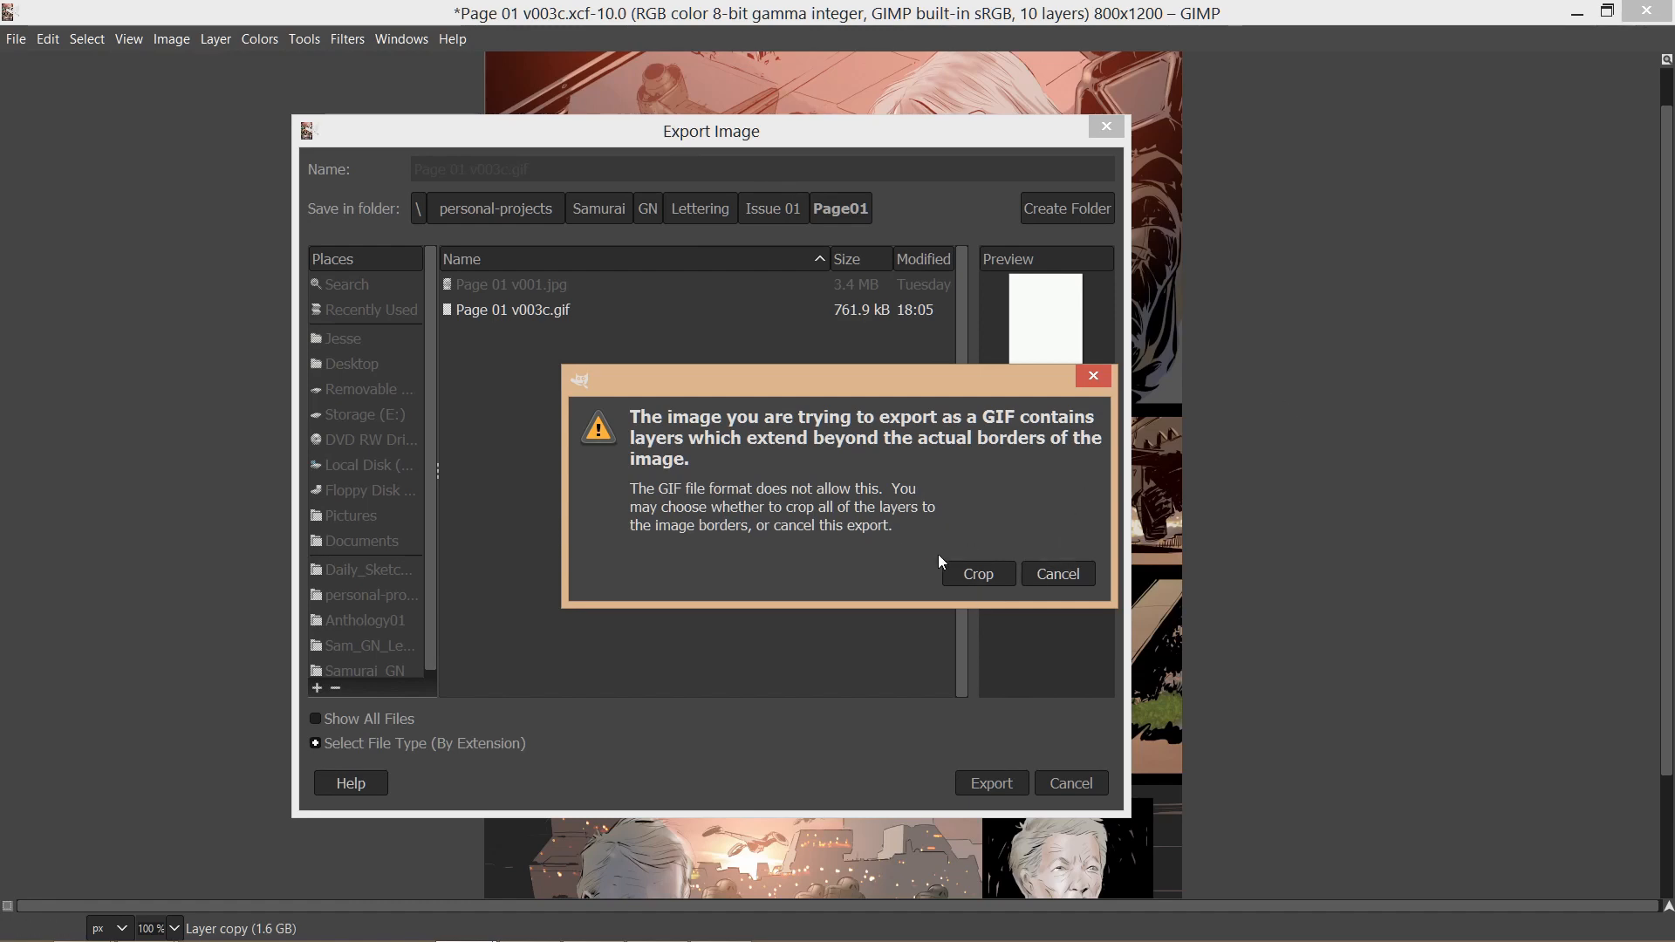
click(978, 573)
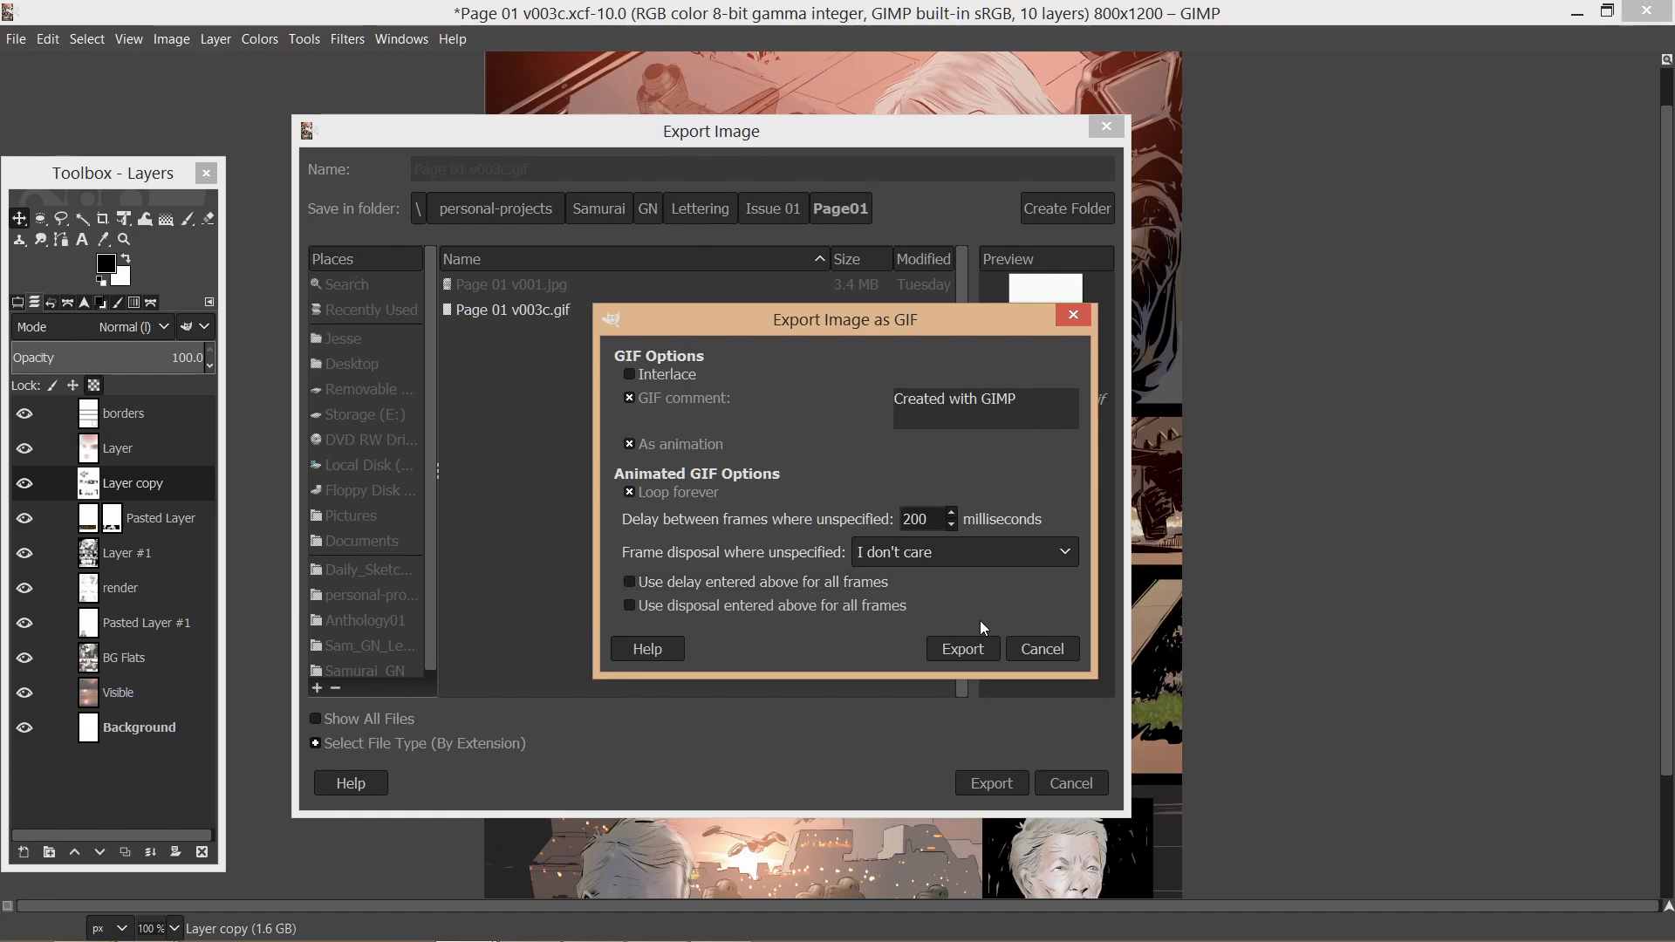
- Turn the GIF's As animation option off and back on
click(672, 442)
click(663, 447)
click(669, 444)
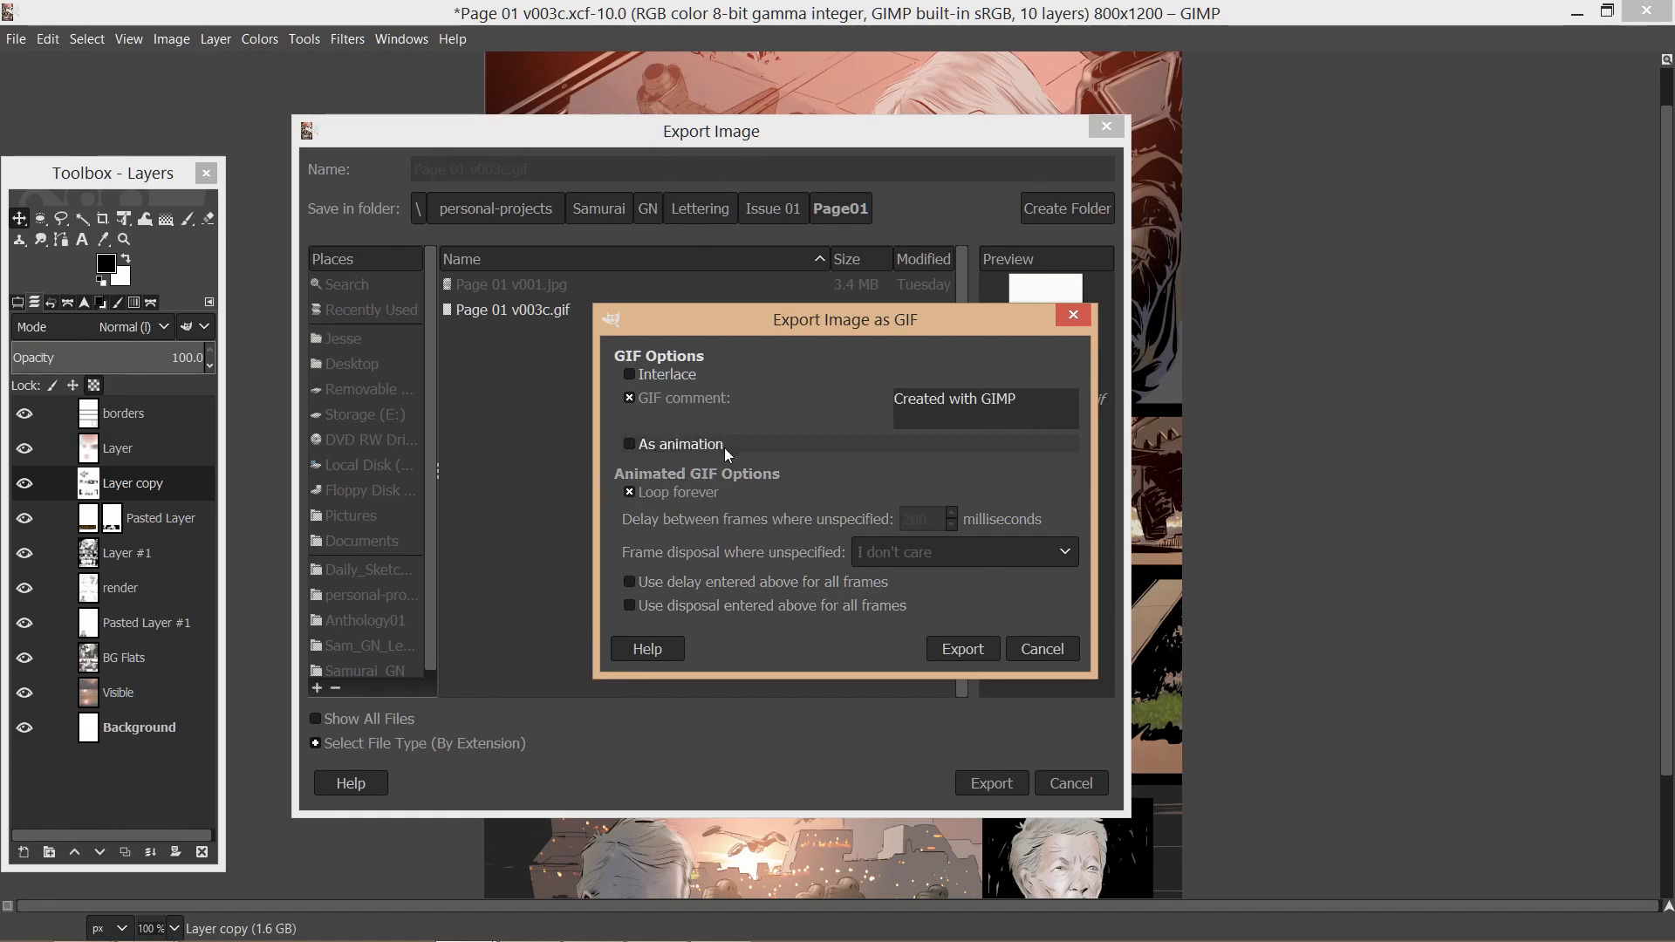
click(683, 446)
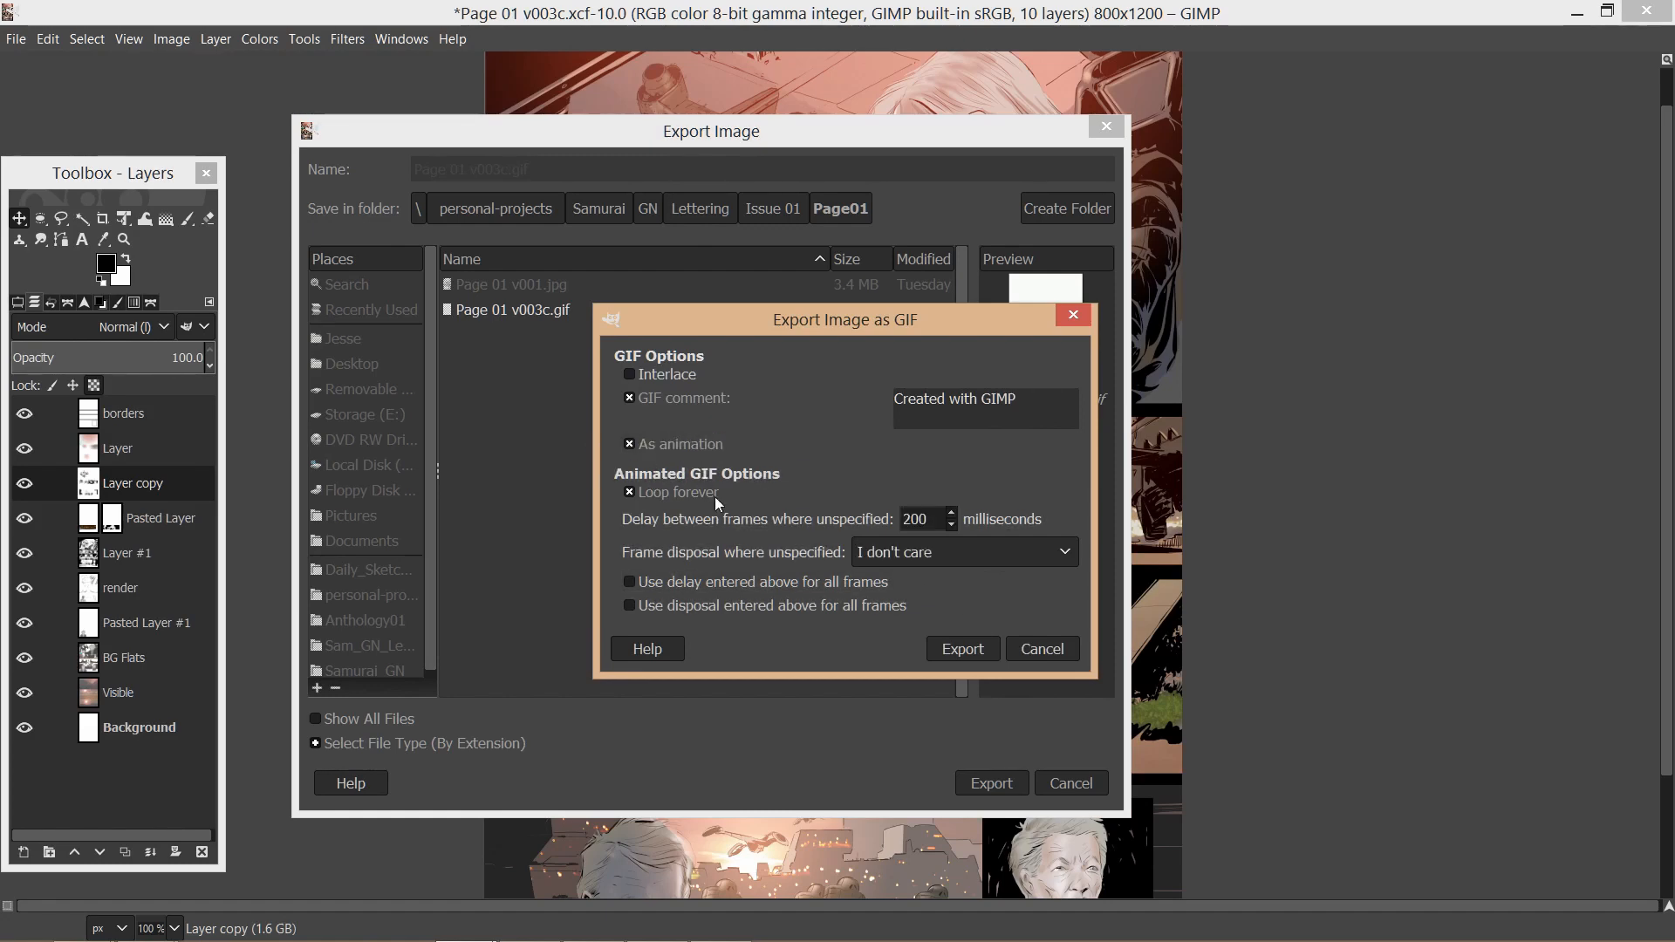
- Set the delay between frames to 1000 milliseconds and return it to 200 milliseconds
drag(929, 519, 905, 519)
text(1000)
double_click(922, 519)
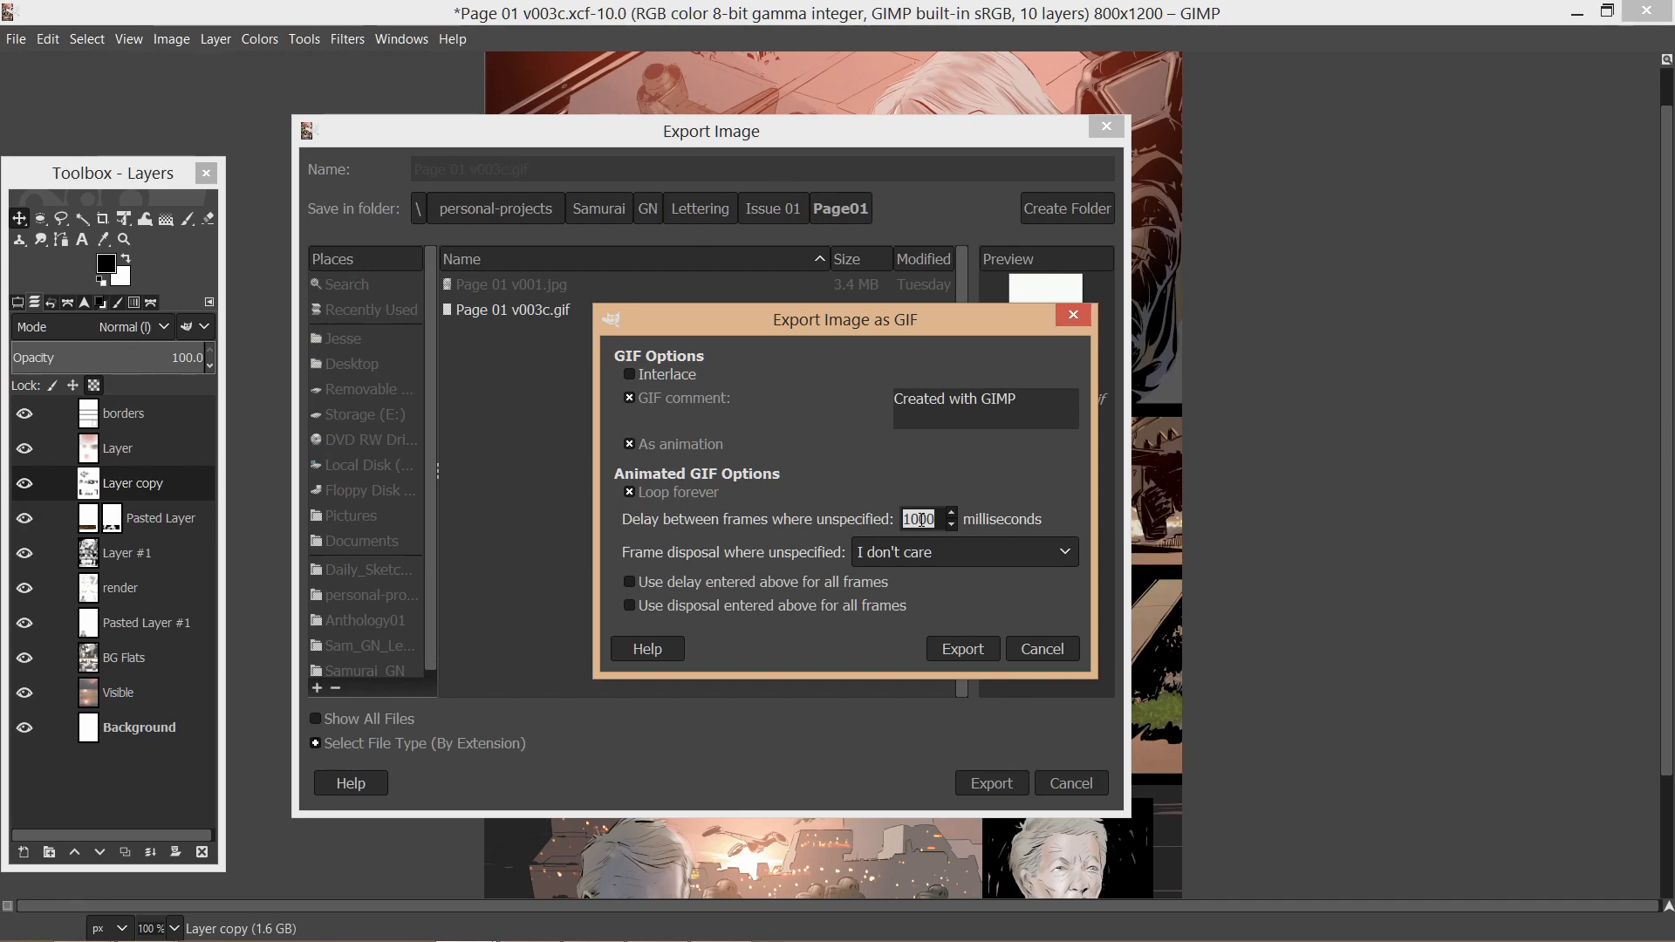
text(200)
- Choose "I don't care" as the frame disposal and export the animated GIF
click(895, 559)
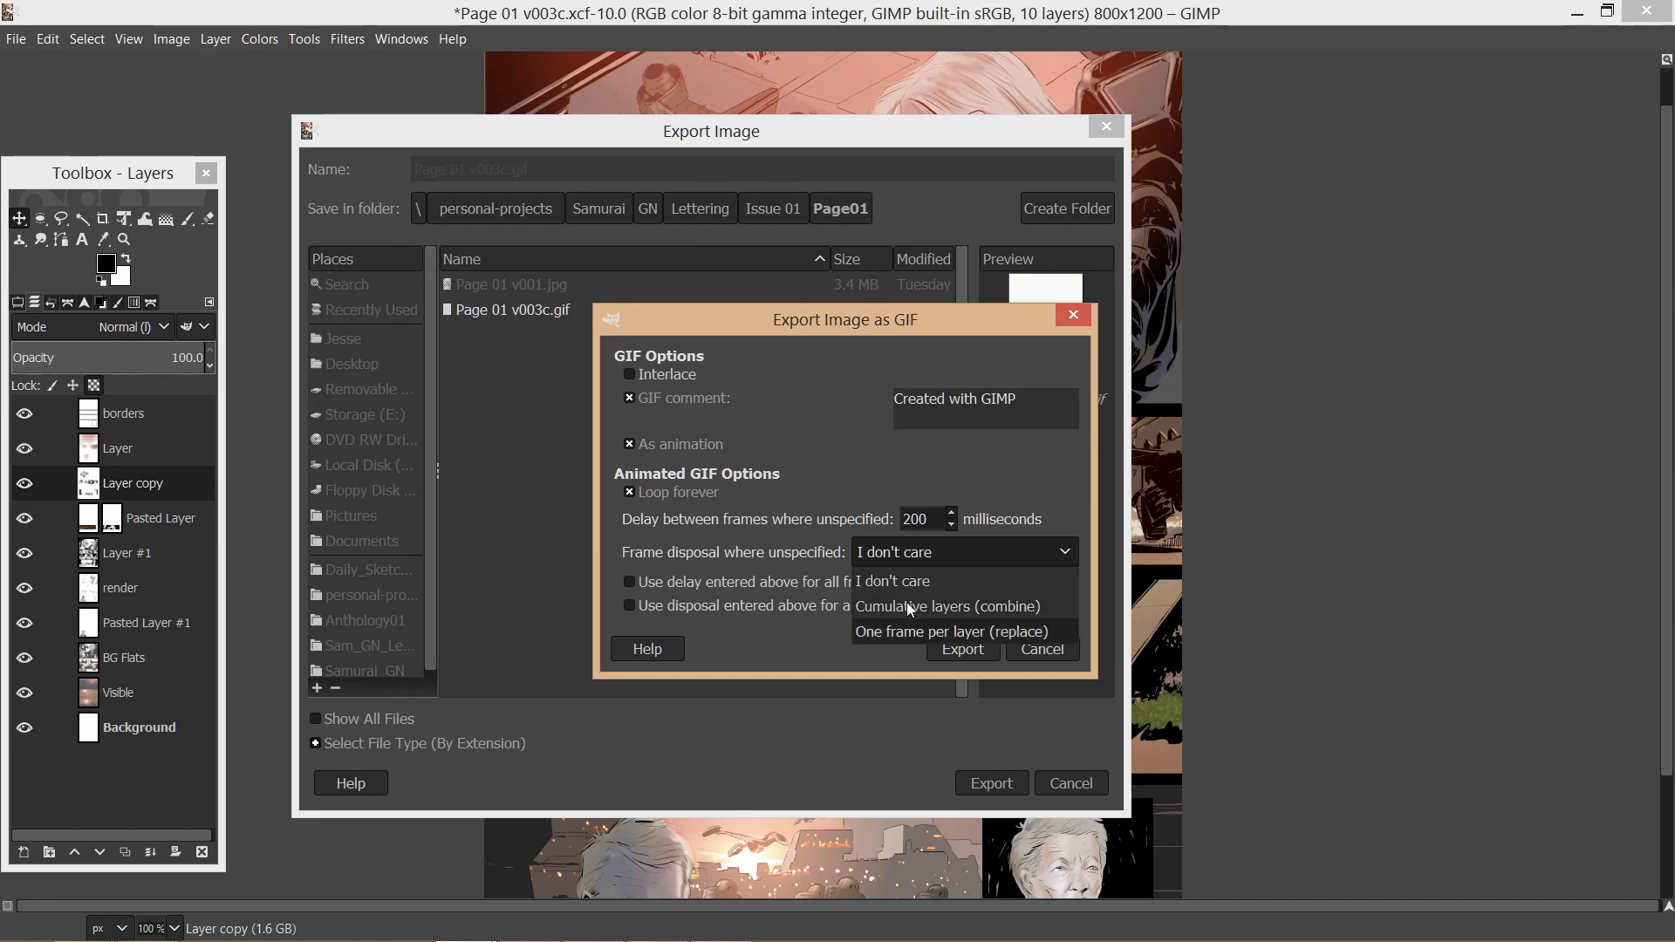
click(960, 581)
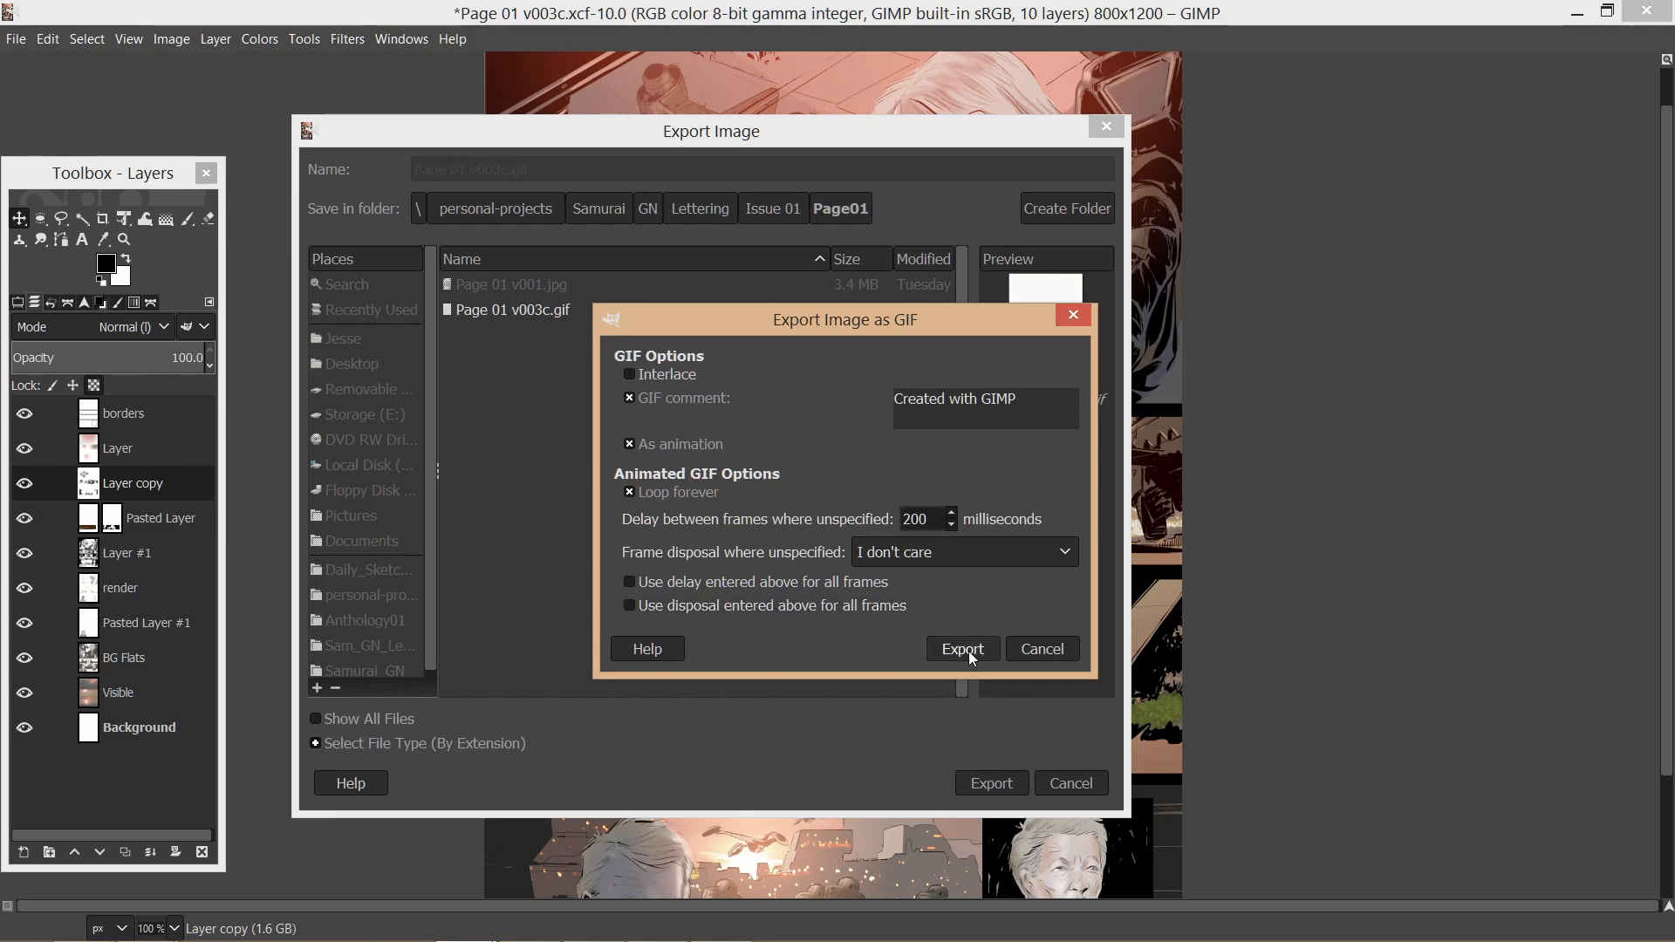
double_click(931, 519)
click(966, 651)
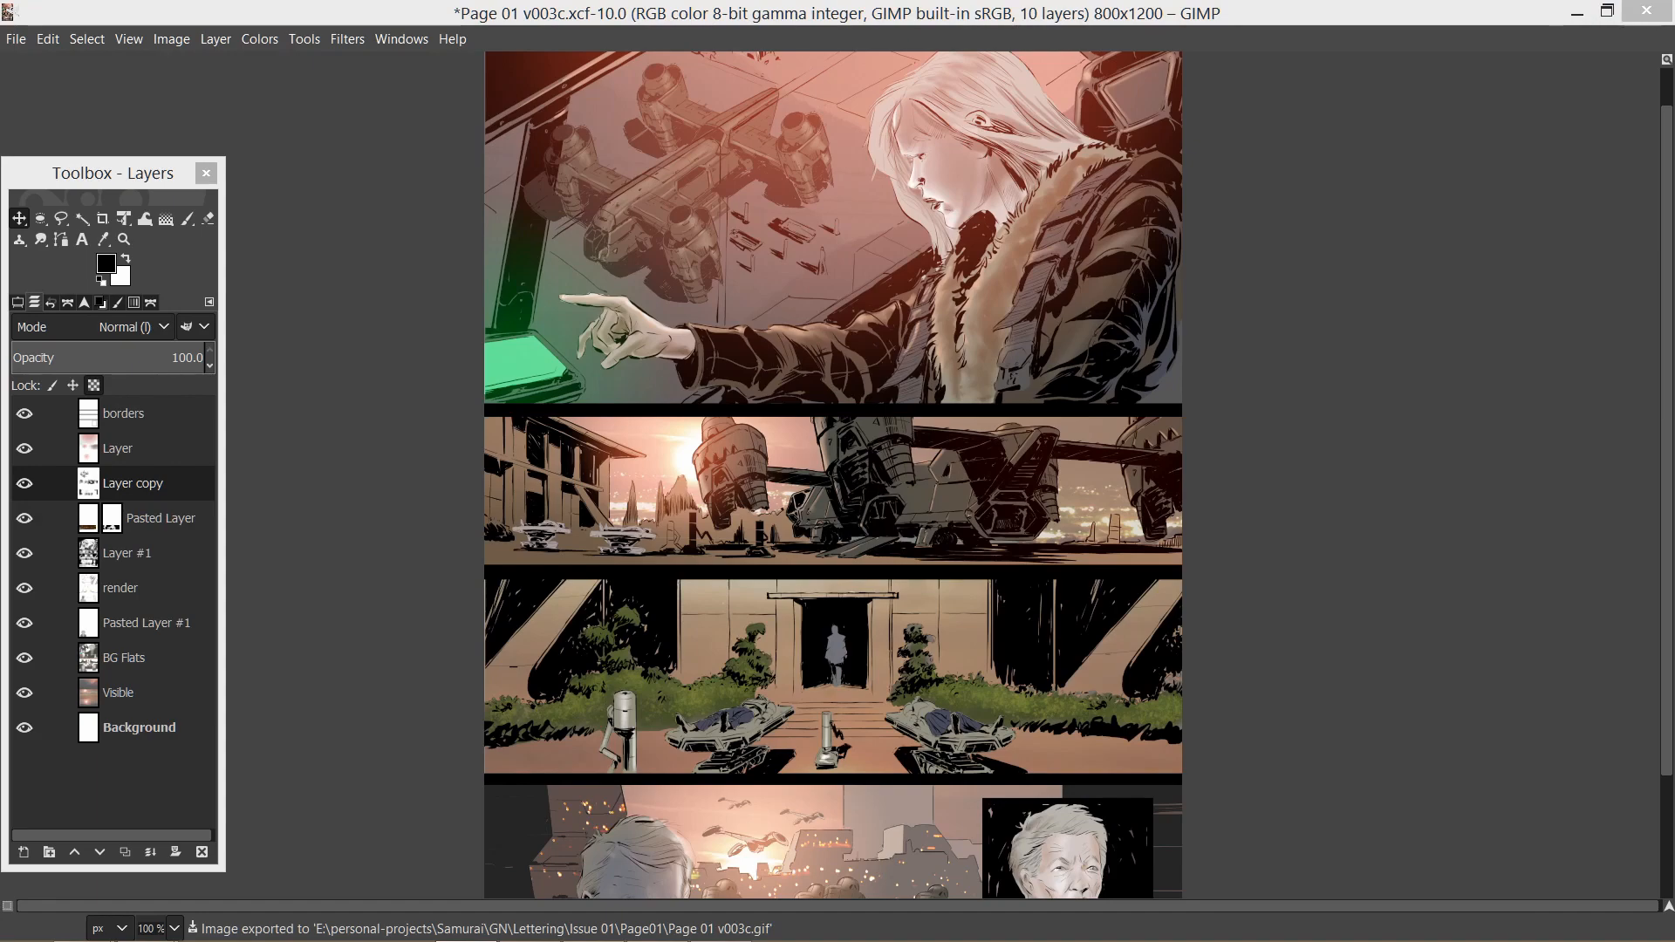
- Switch to Chrome, open page03.gif to preview the layer animation, and minimize the browser
key(alt+Tab)
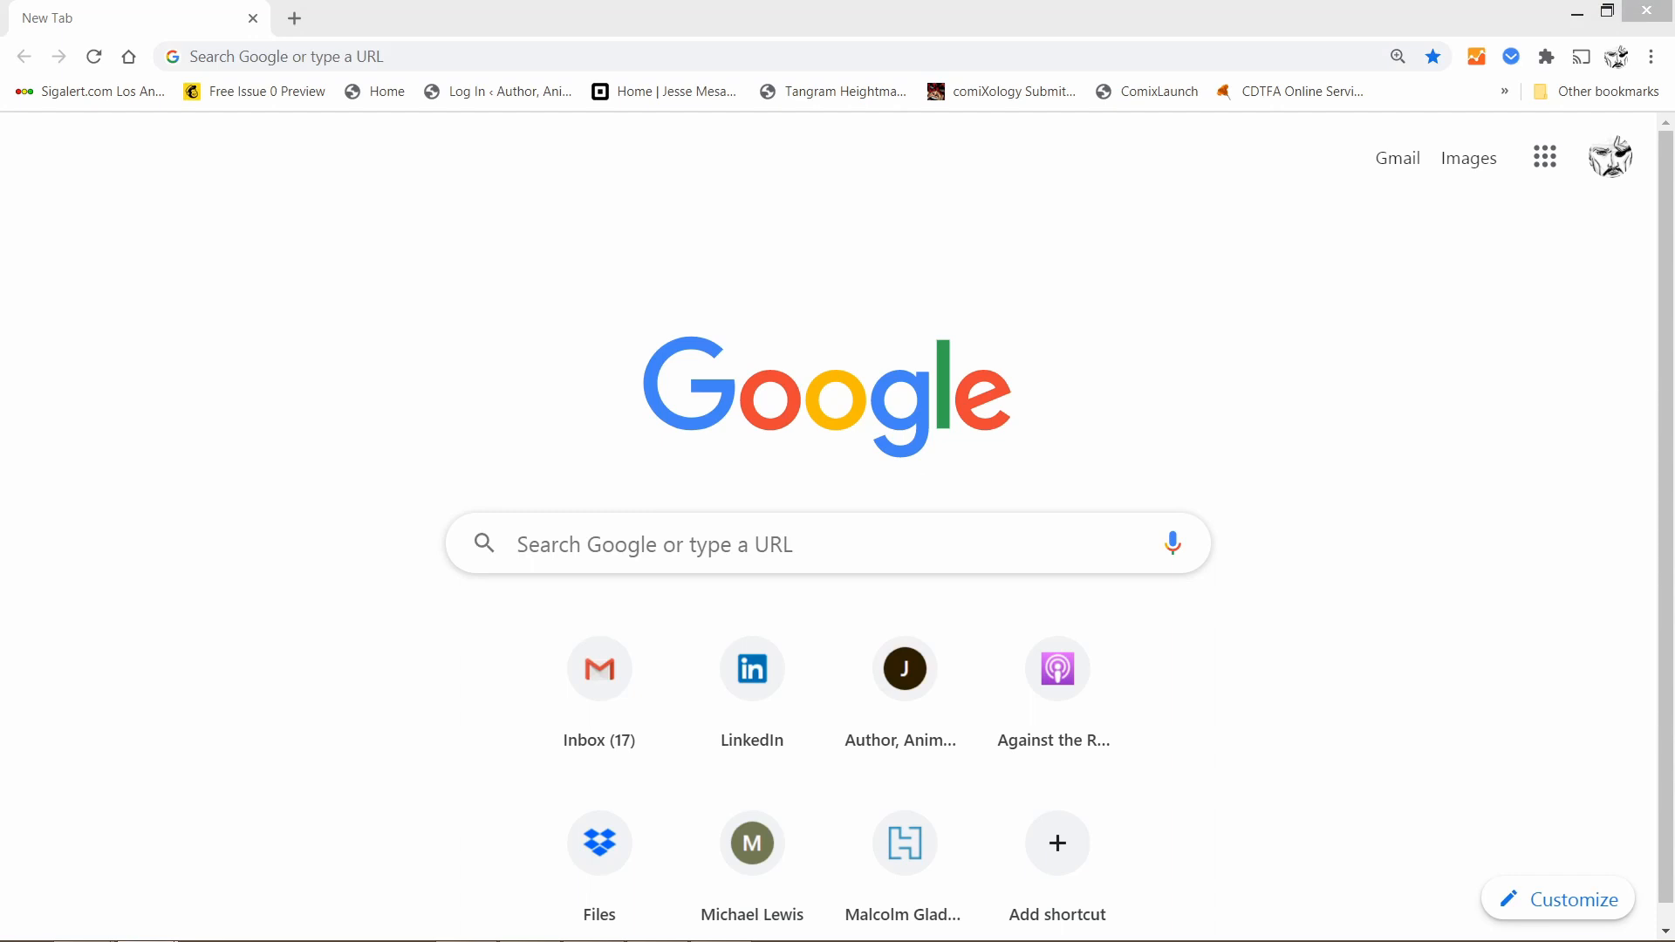
drag(0, 509, 488, 510)
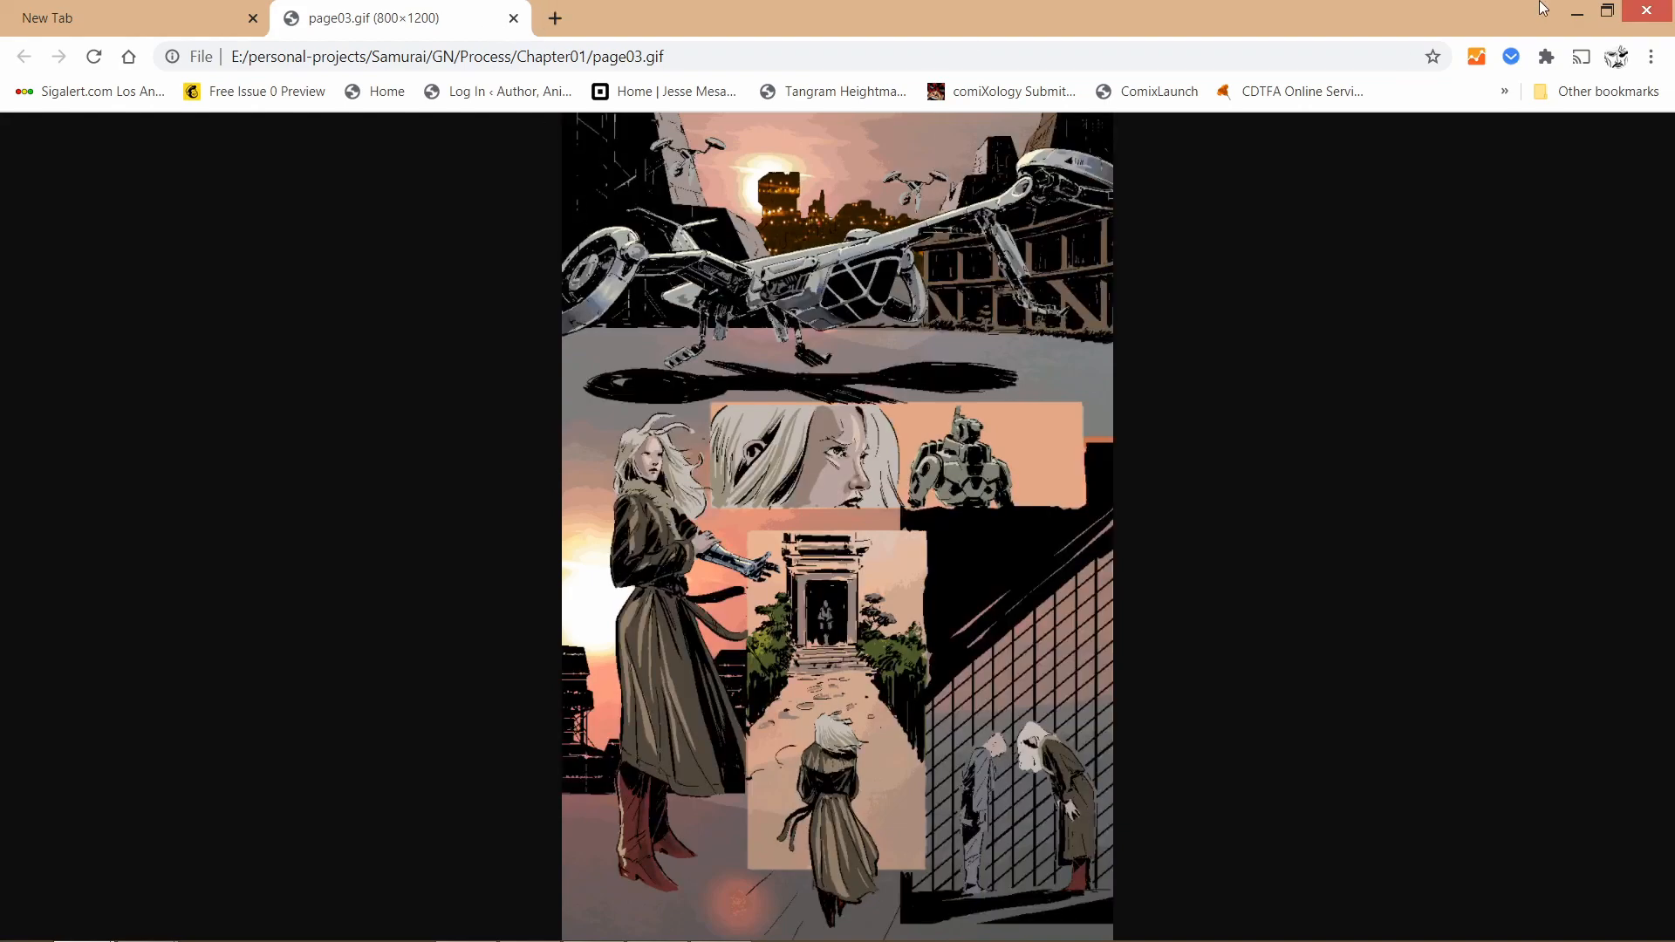
click(1577, 13)
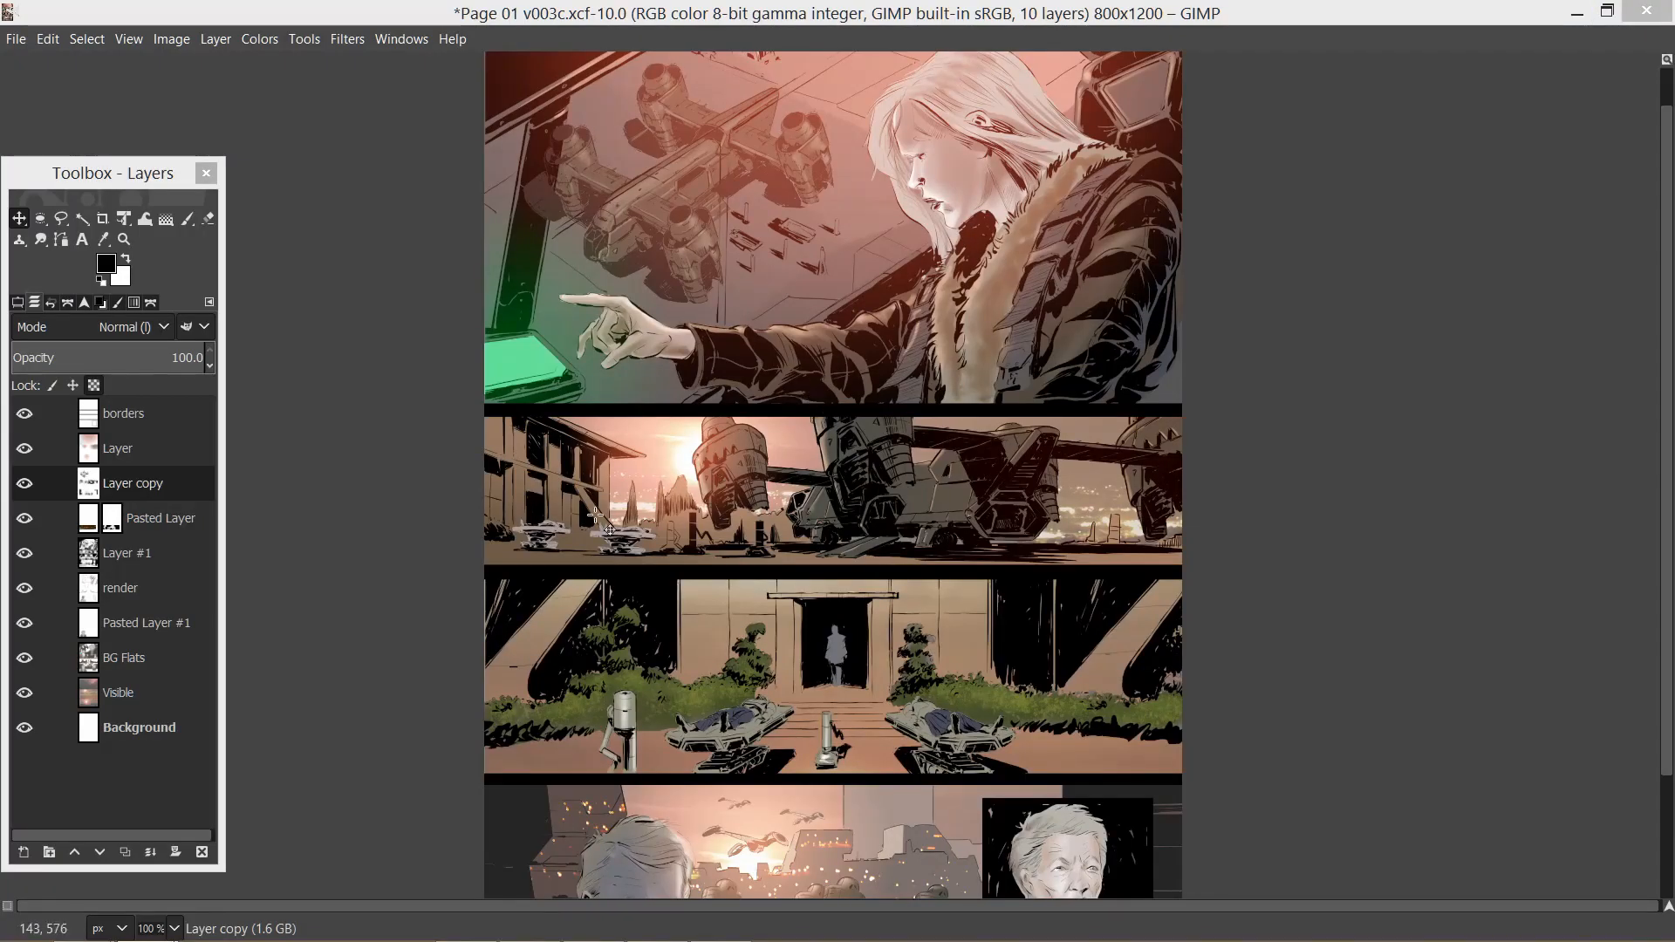
- Switch to Clip Studio Paint and examine the layers inside the Frame 1 and Frame 2 folders of Page 18-19_v003
key(super+d)
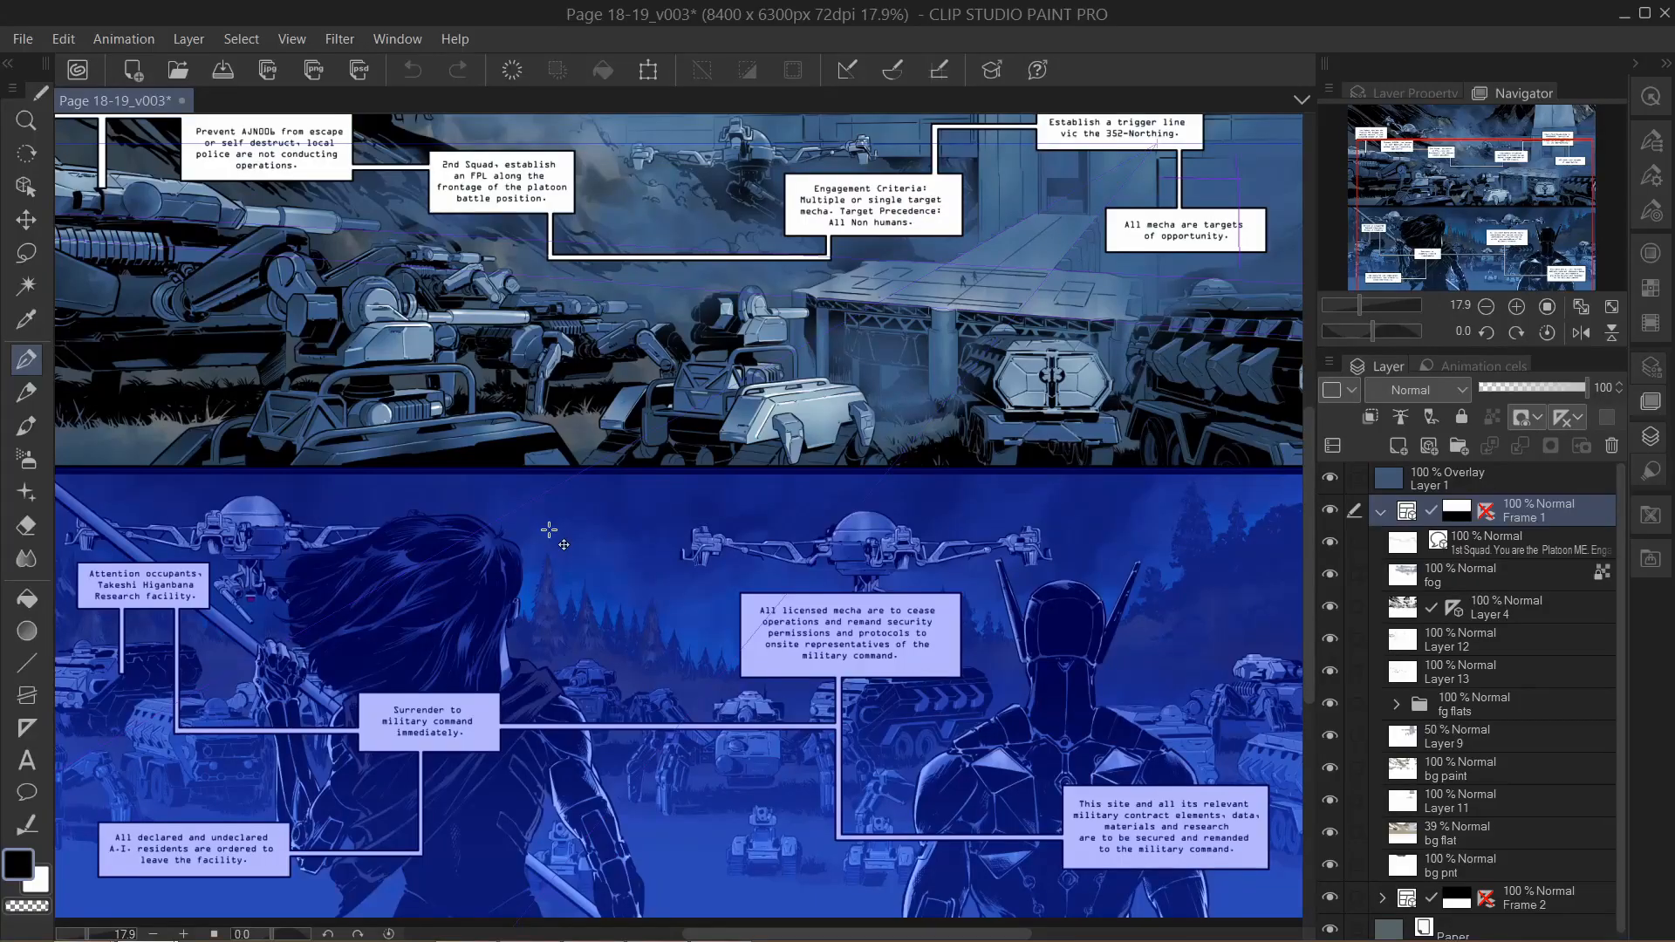
scroll(684, 430, up, 3)
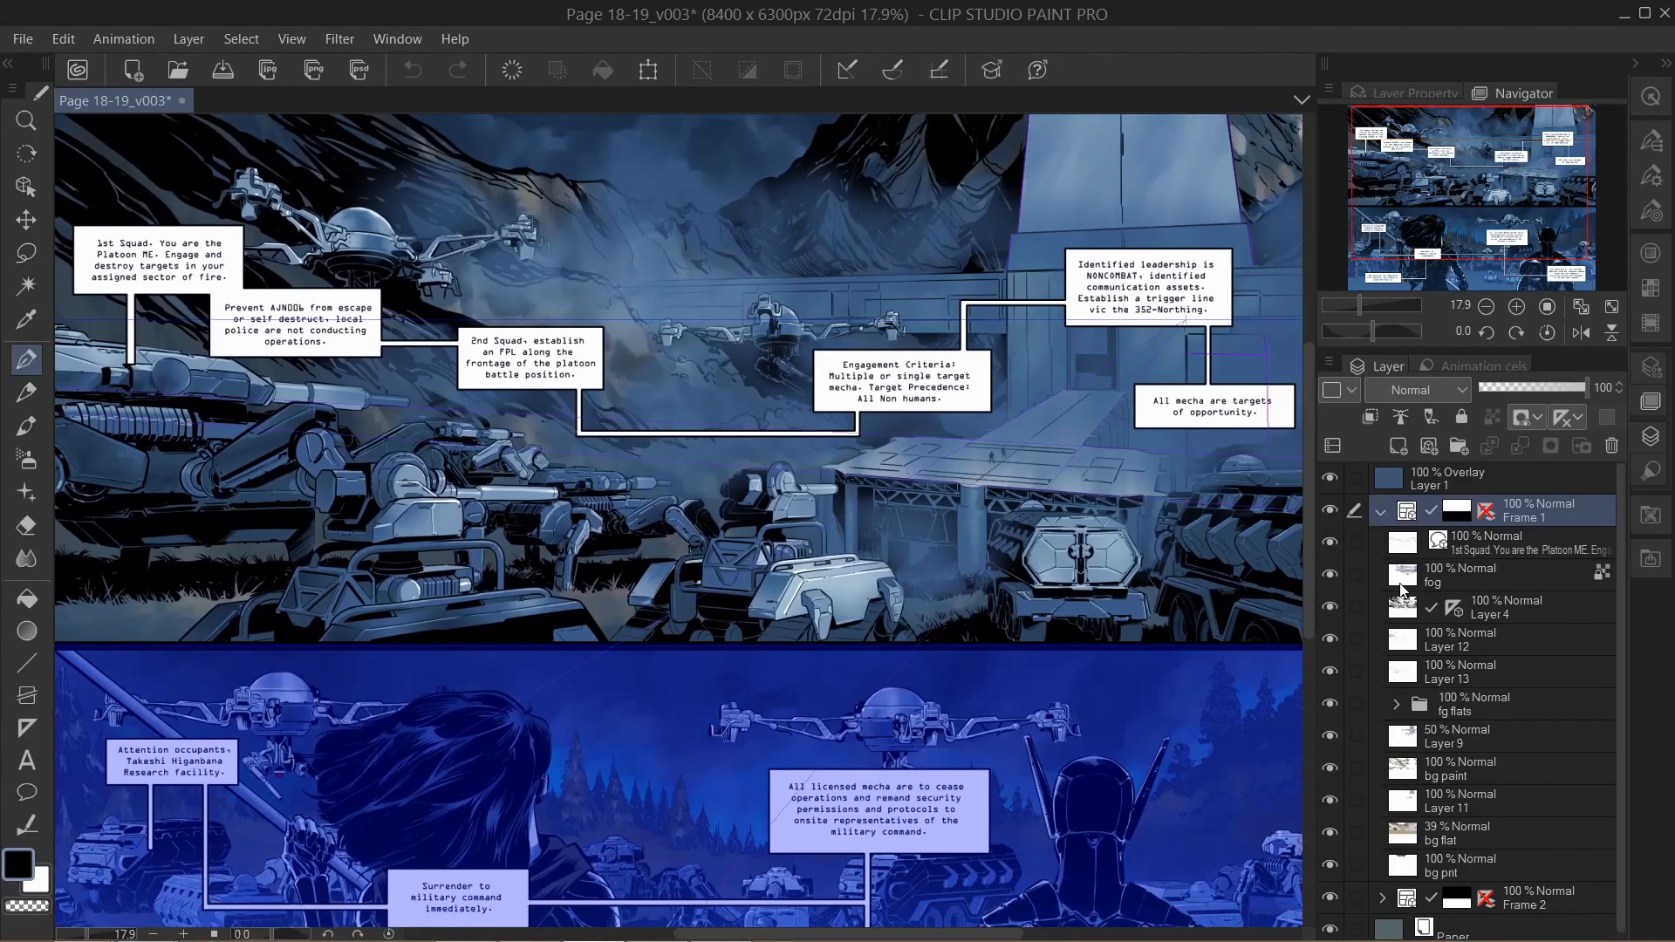
click(1382, 512)
click(1382, 544)
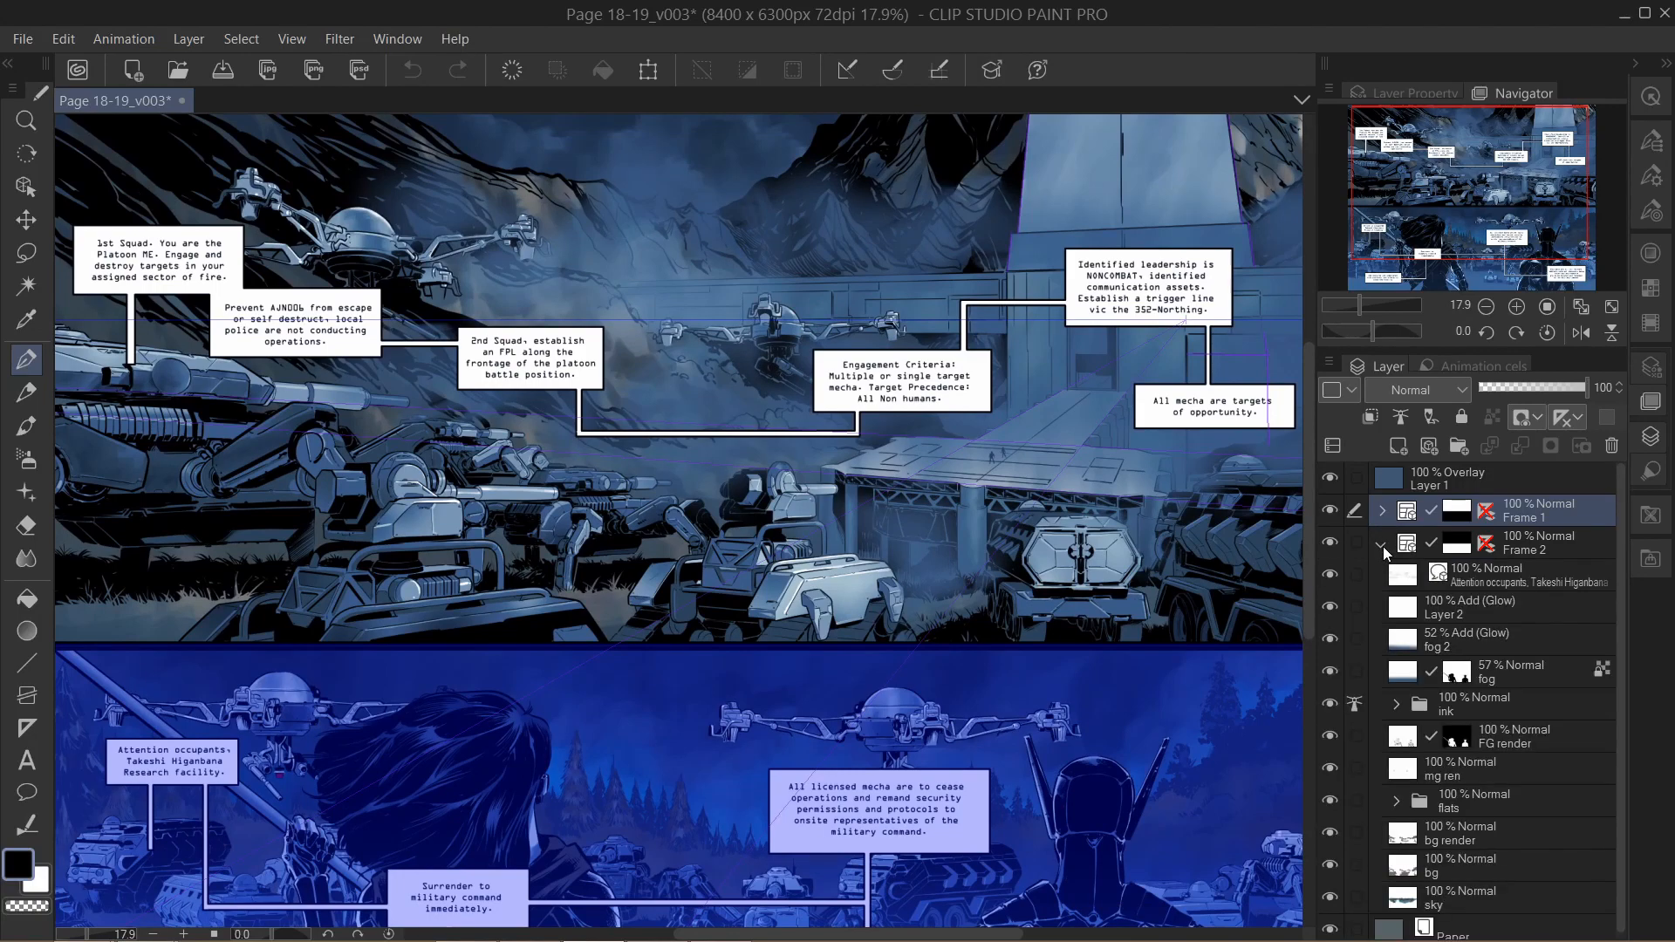
click(1382, 544)
click(1381, 511)
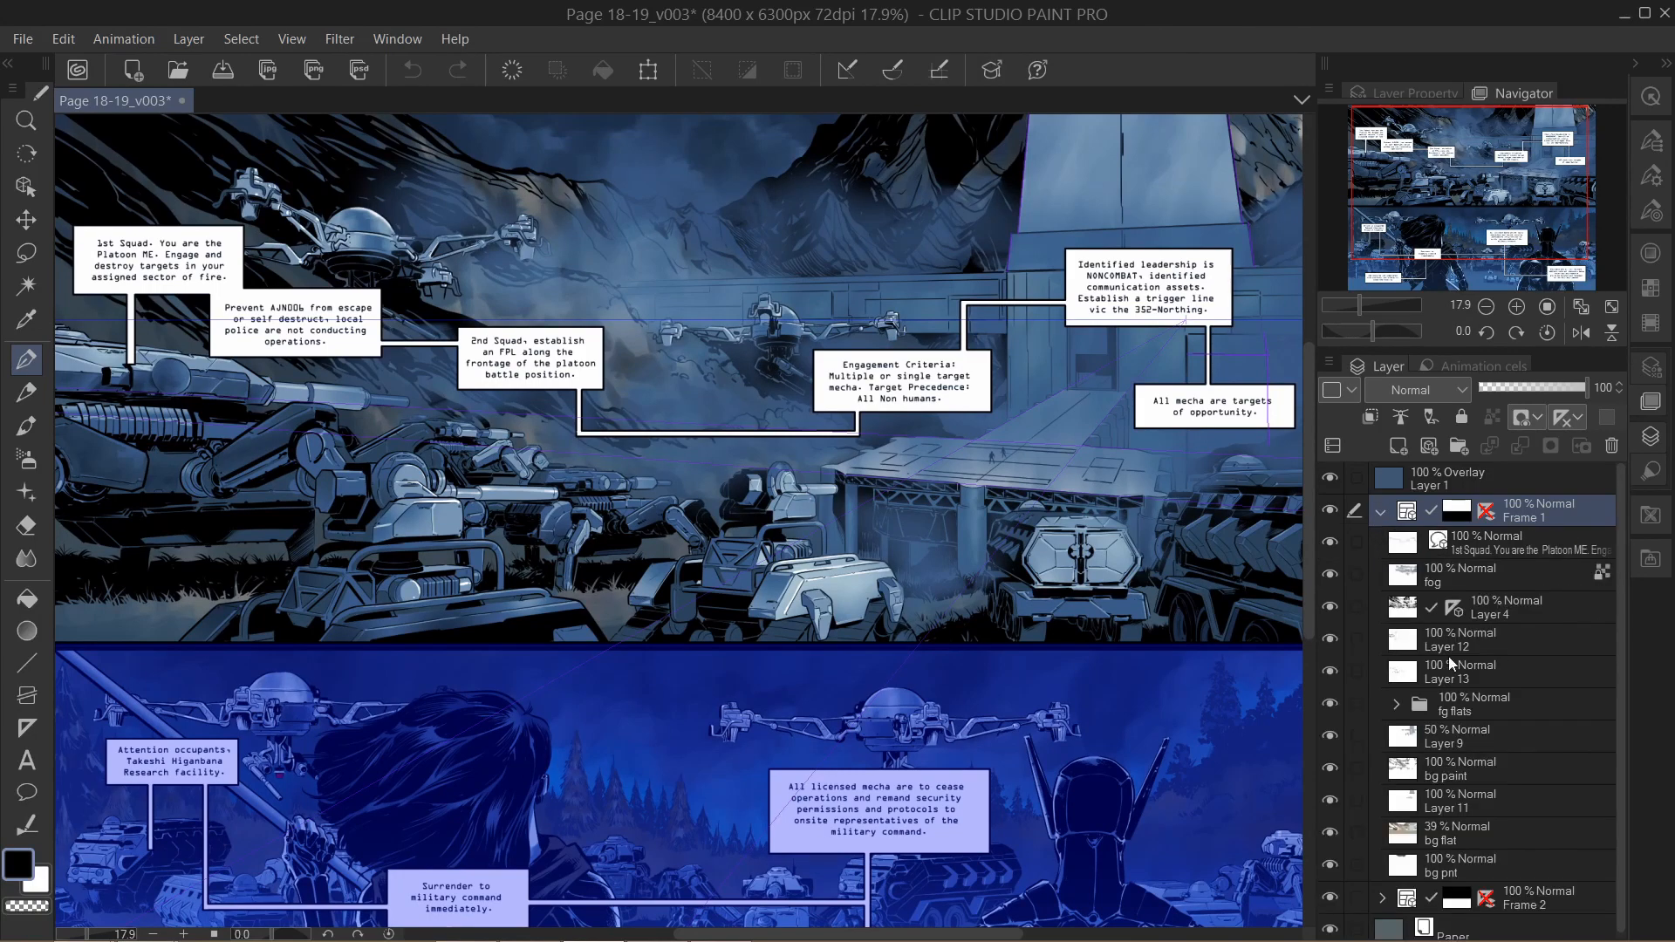
click(1481, 647)
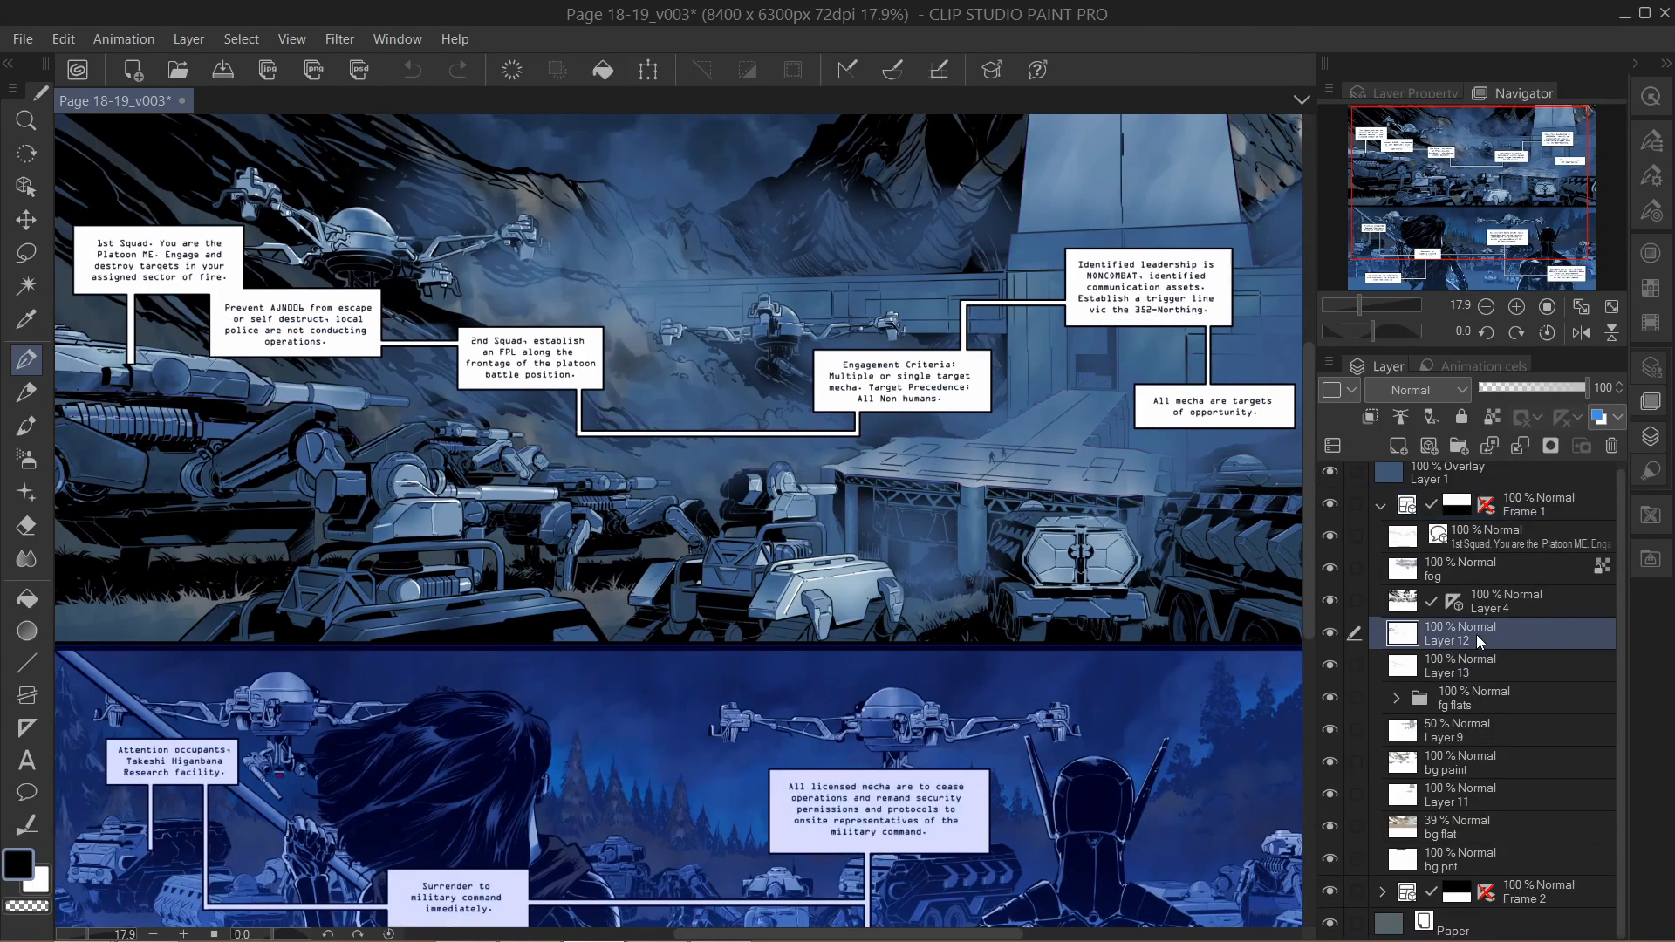
click(1500, 597)
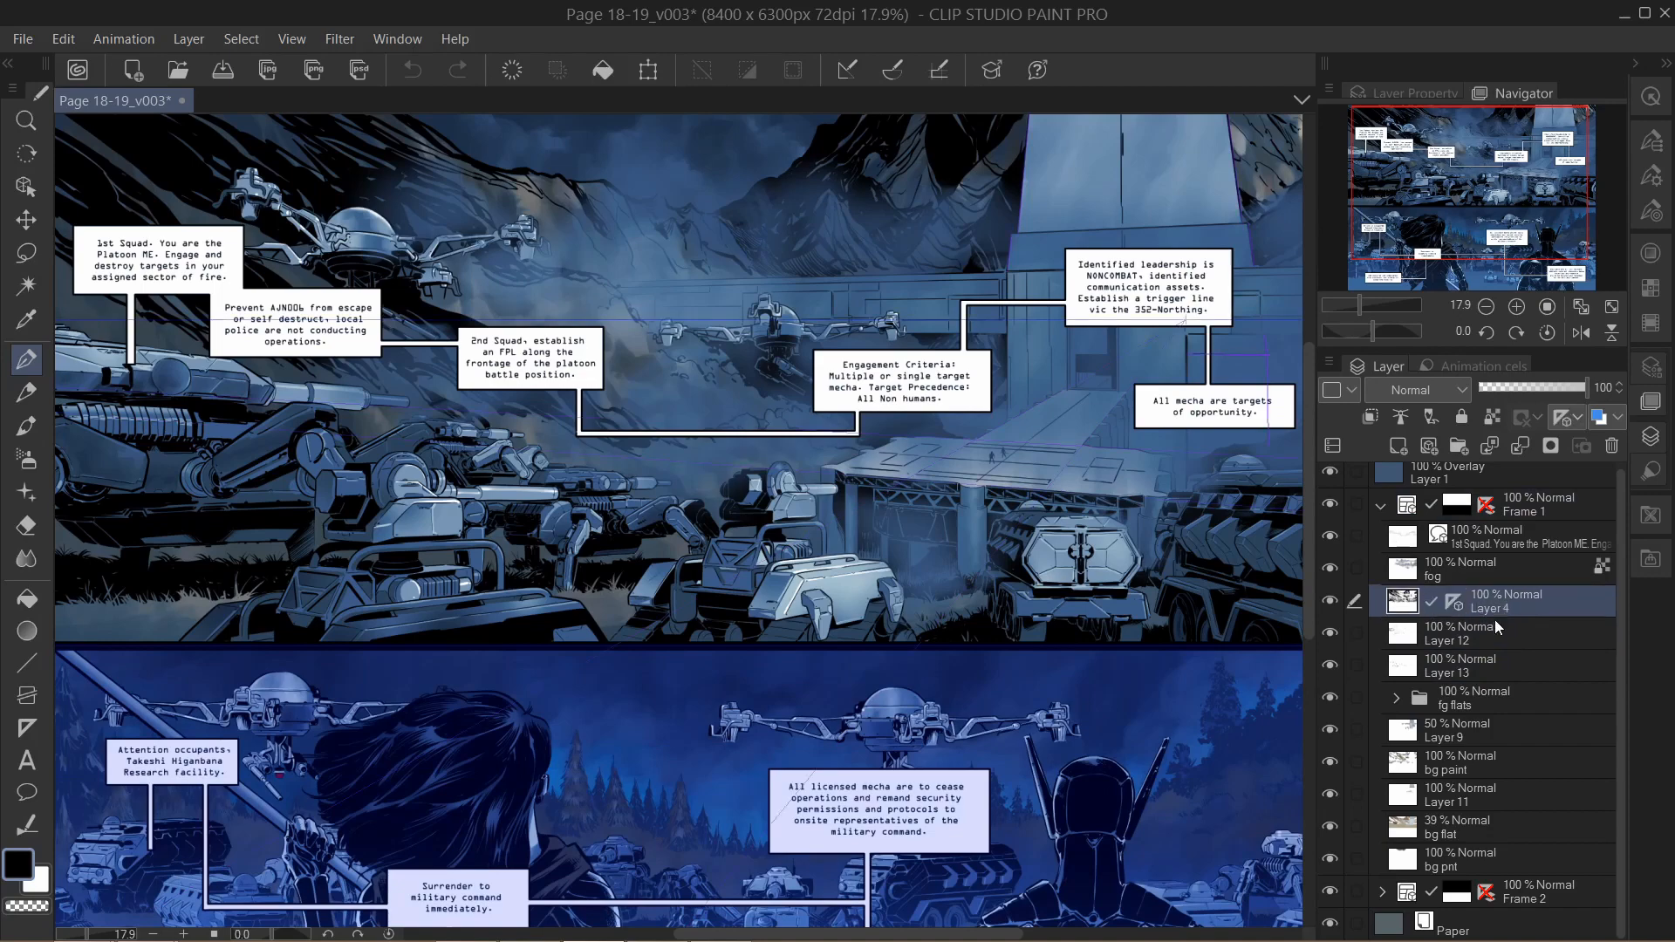
click(1380, 510)
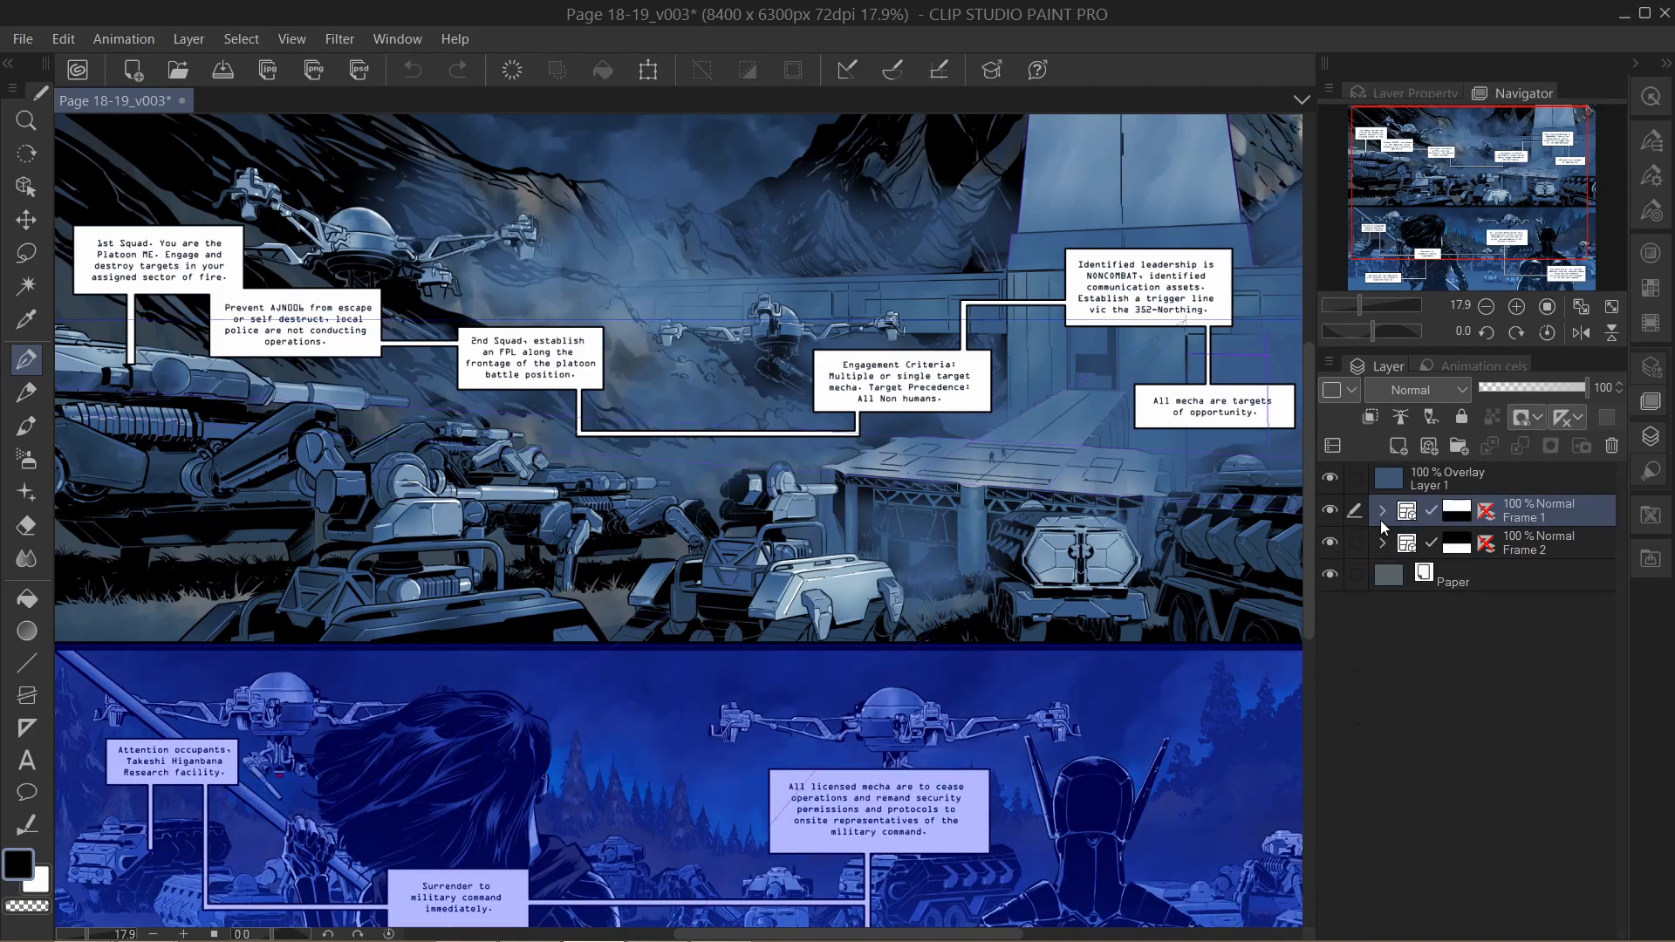
- Select the Frame 2 folder and check which animation export formats are available for it
click(1558, 548)
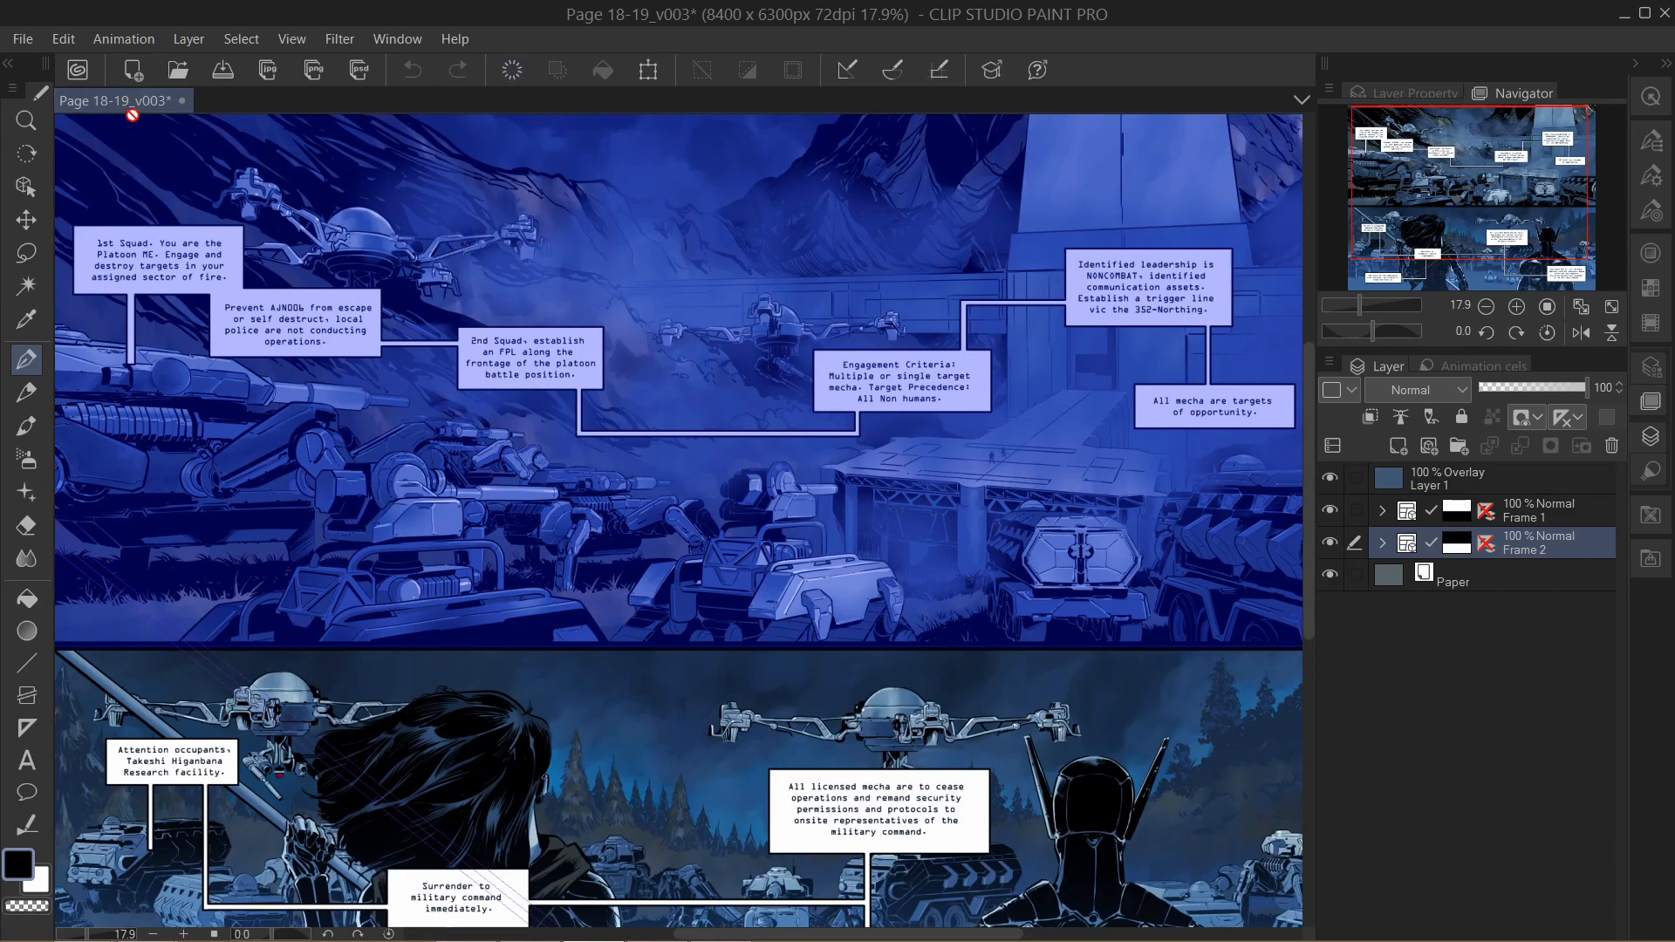
click(19, 40)
mouse_move(169, 322)
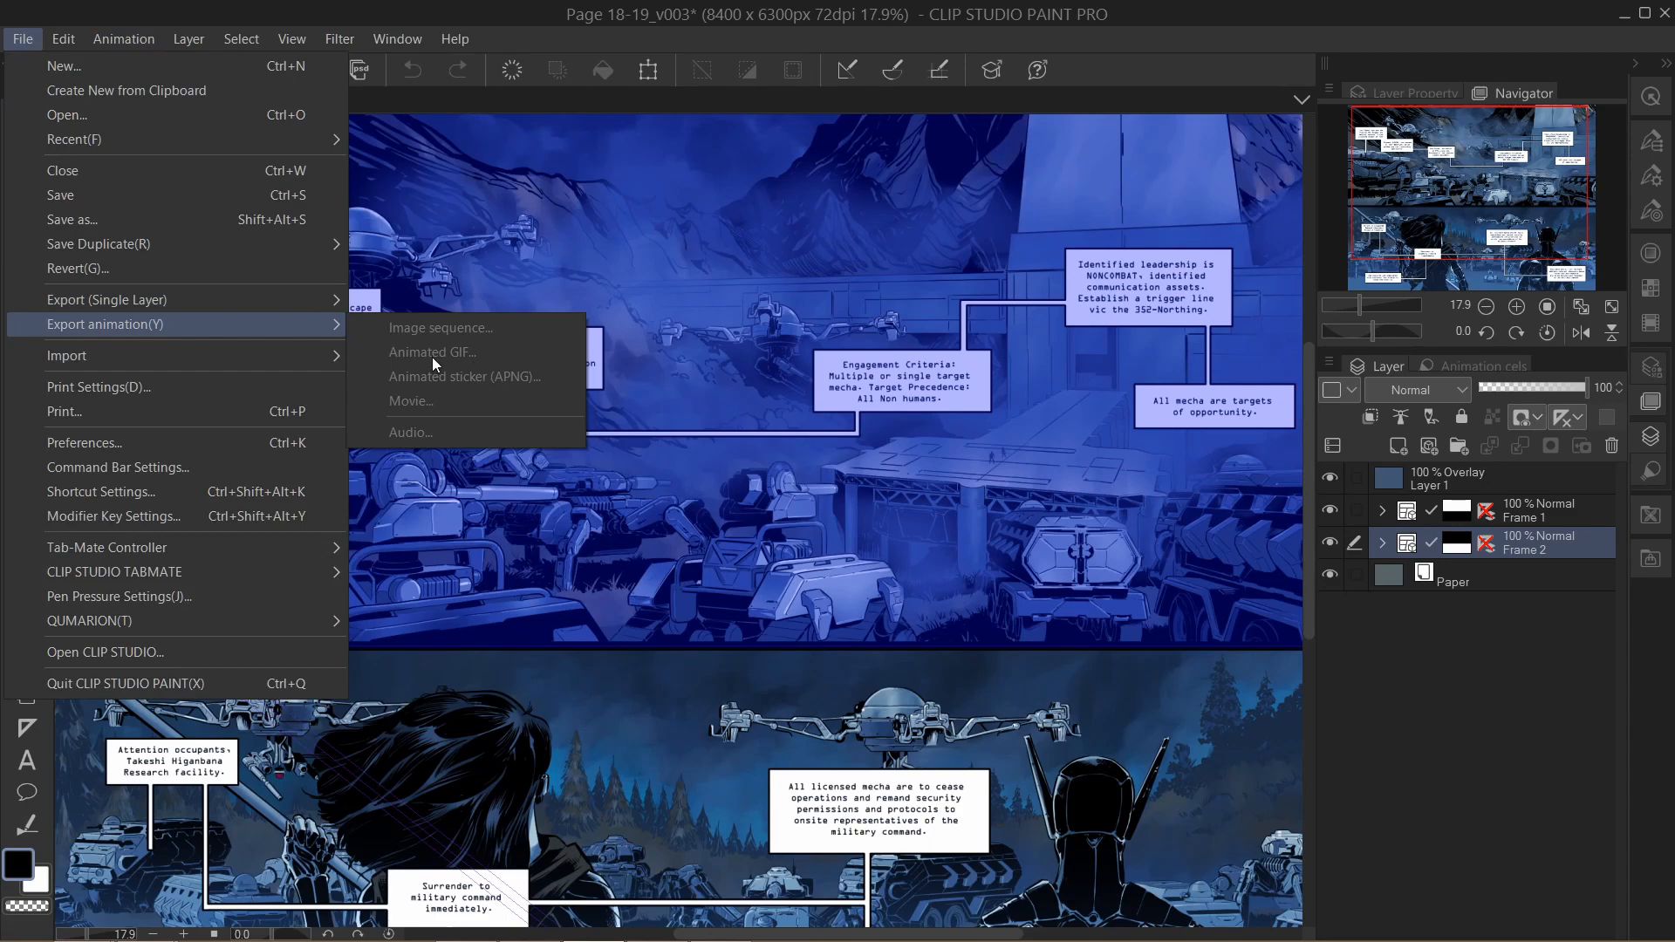
click(1480, 506)
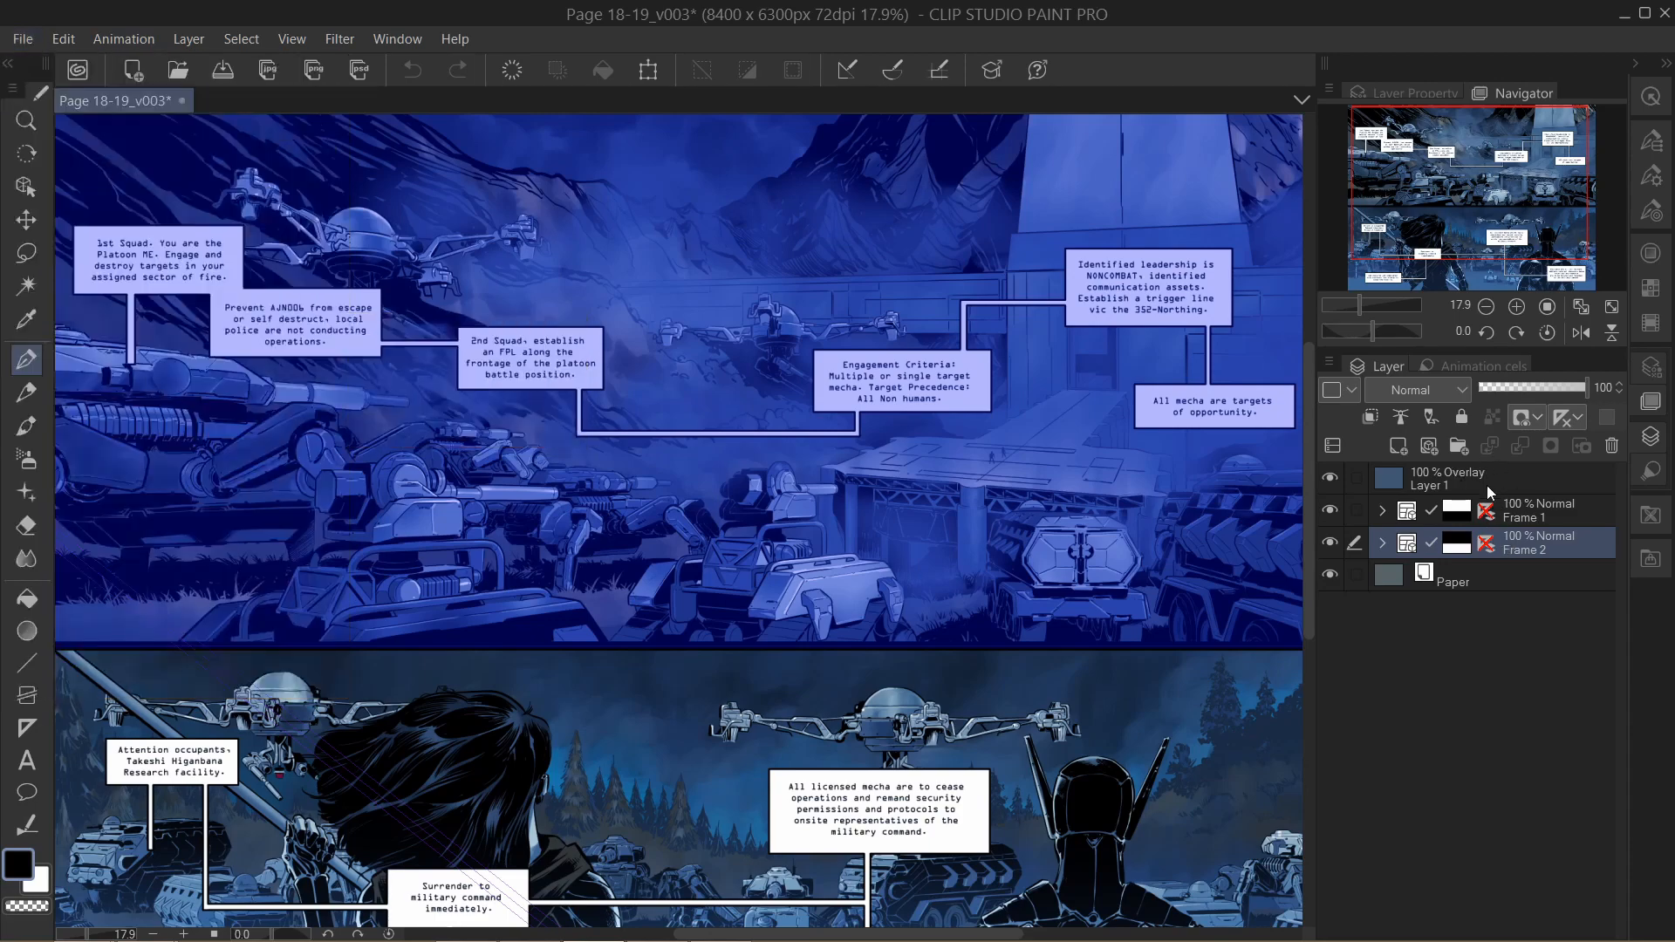
- Select the Paper layer and check the animation commands and animation export formats
click(1487, 485)
click(1496, 551)
click(1488, 580)
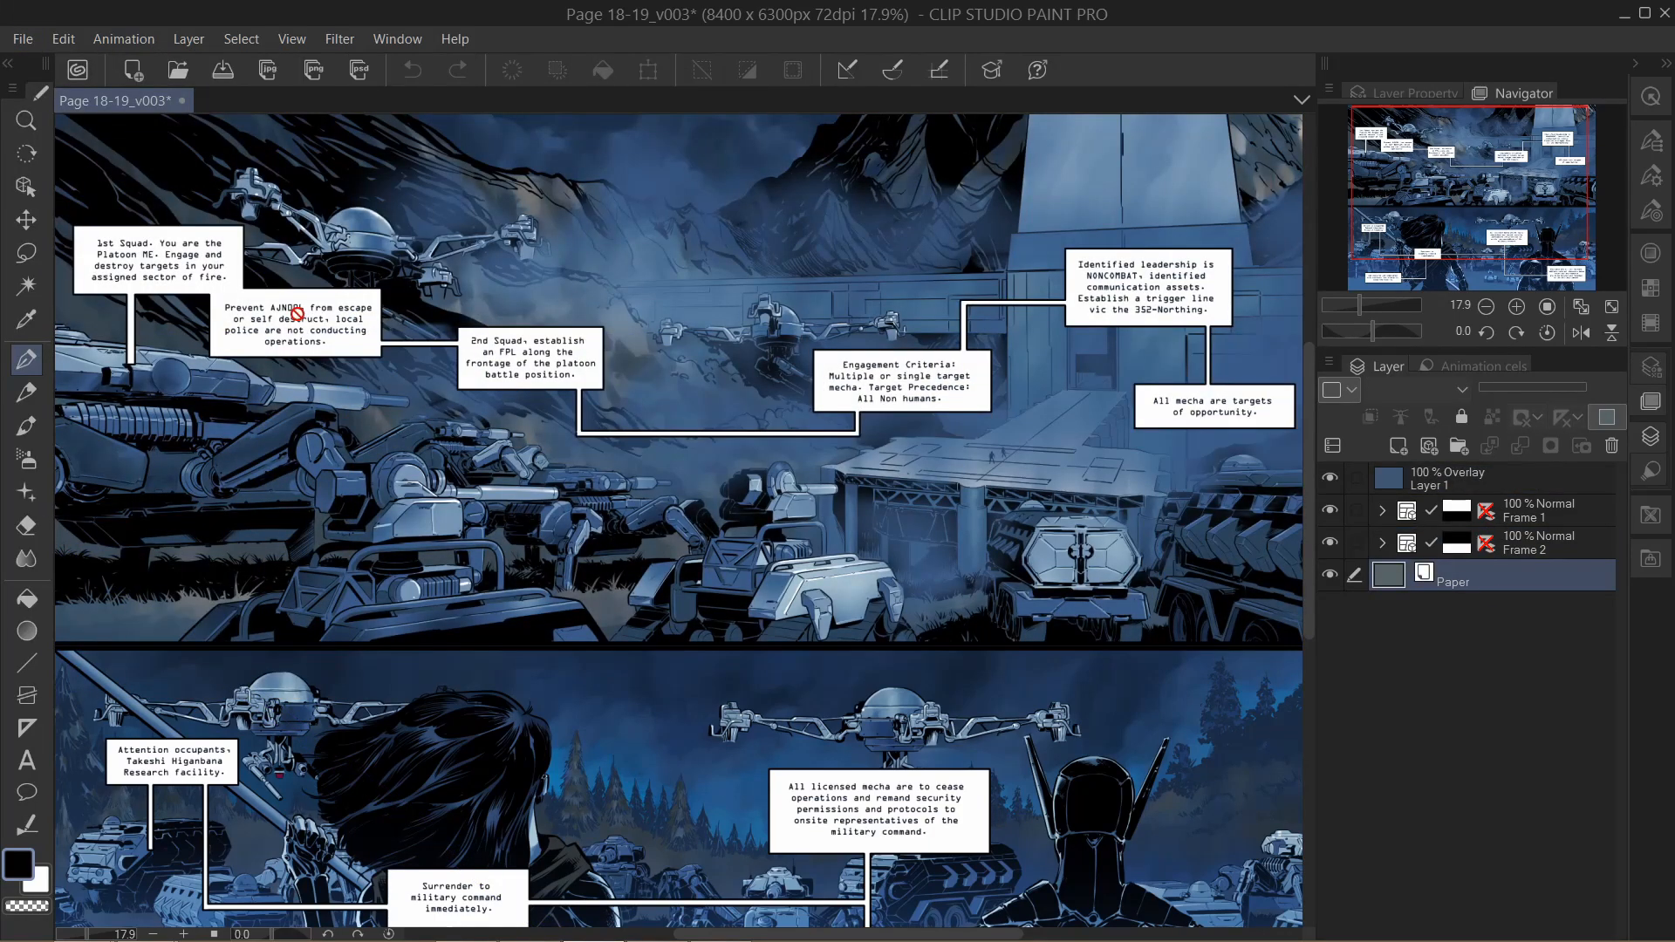
click(123, 38)
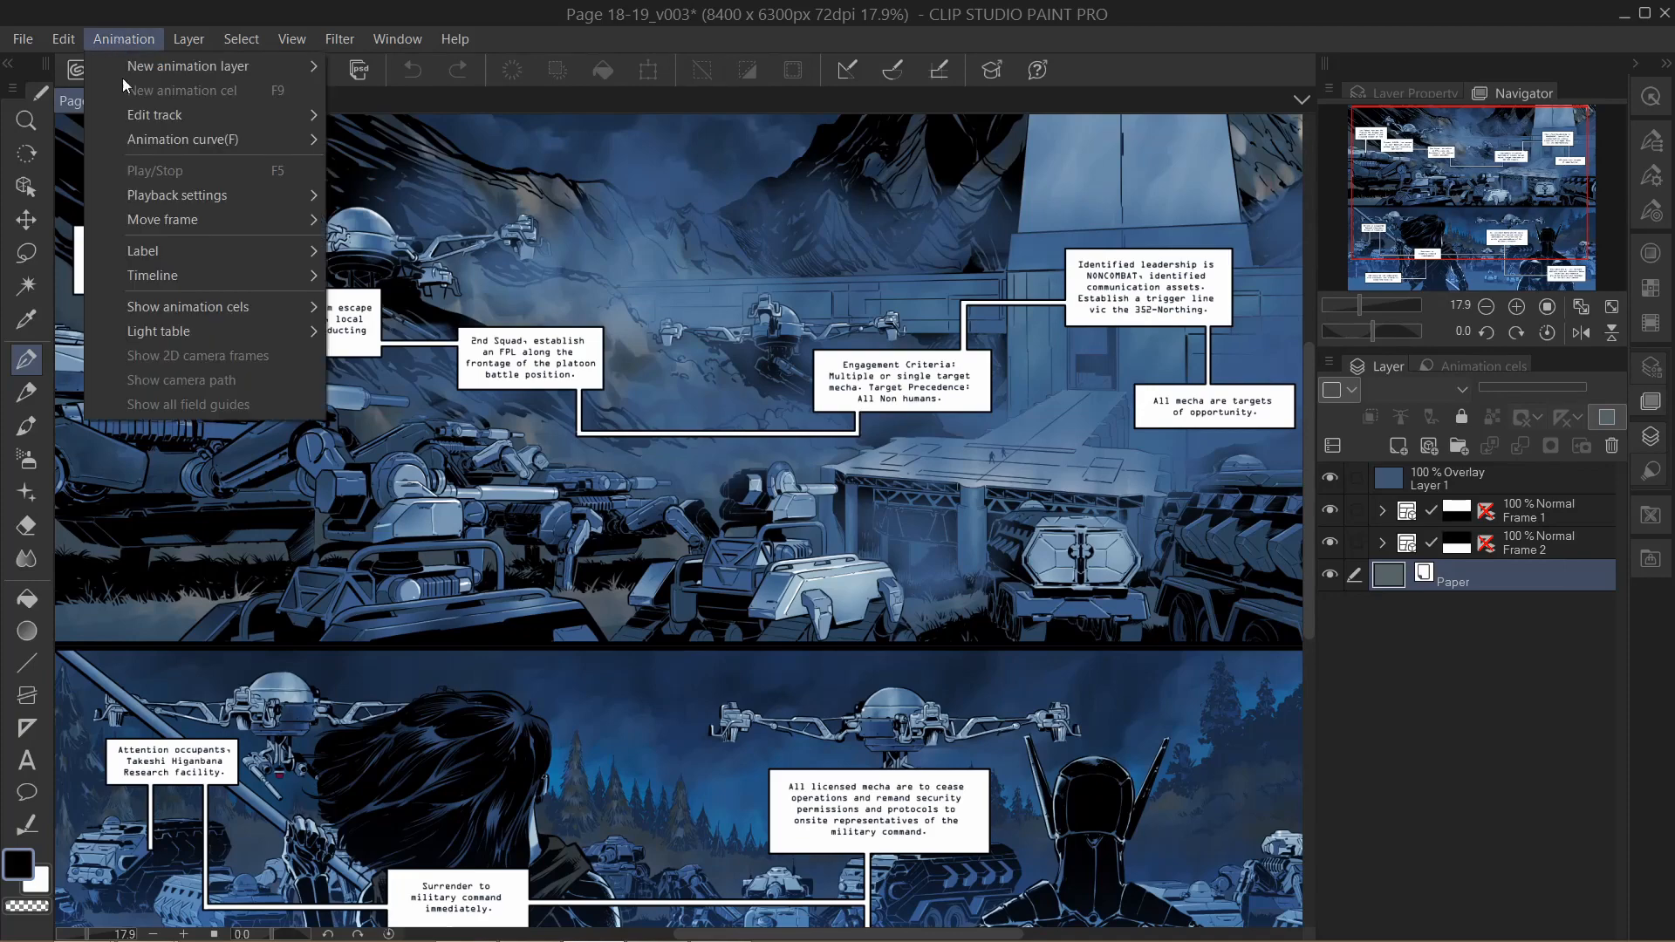
mouse_move(64, 40)
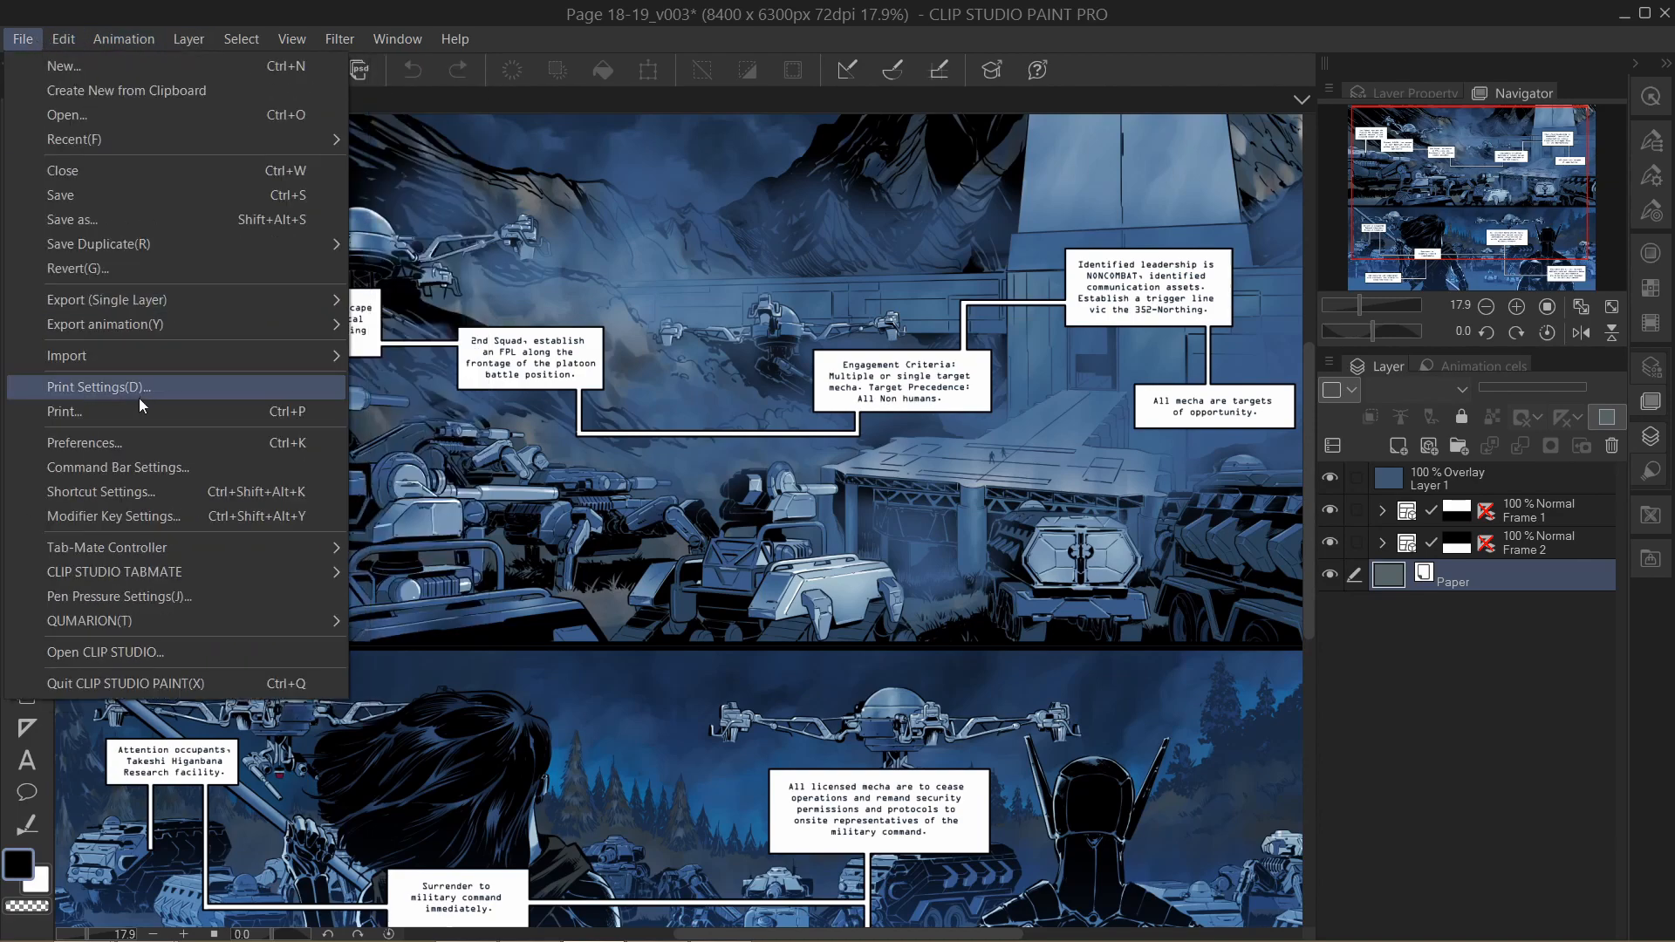
mouse_move(140, 325)
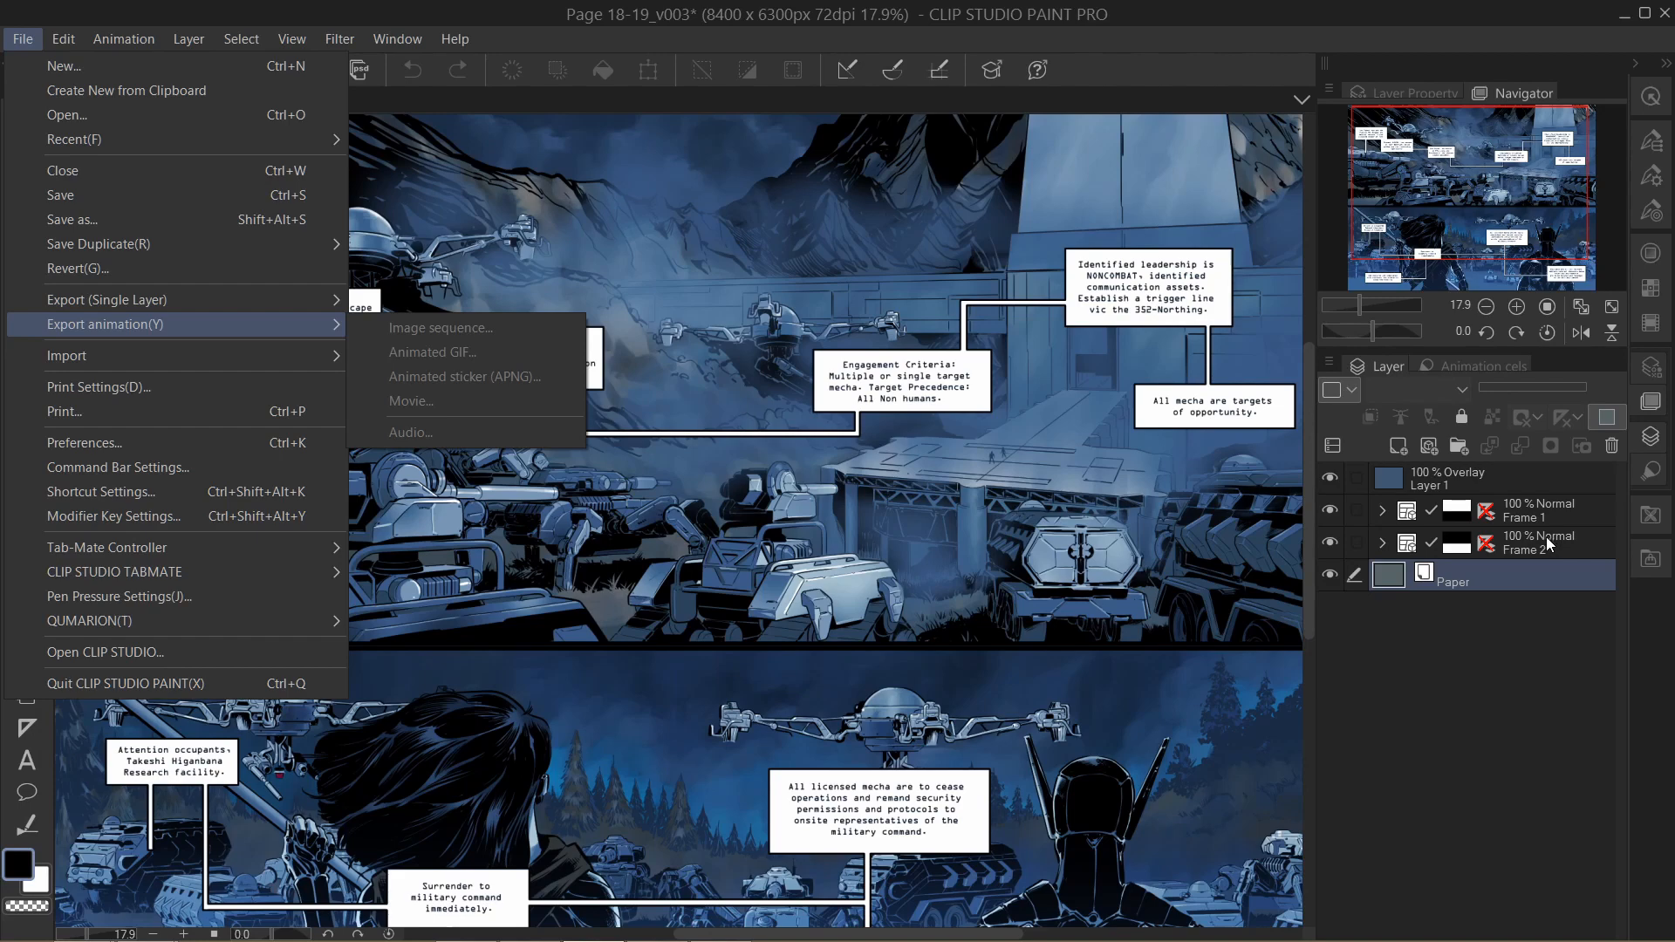
- Choose Photoshop Document as the format for saving Page 18-19_v003.psd in Downloads, and cancel the save
click(201, 222)
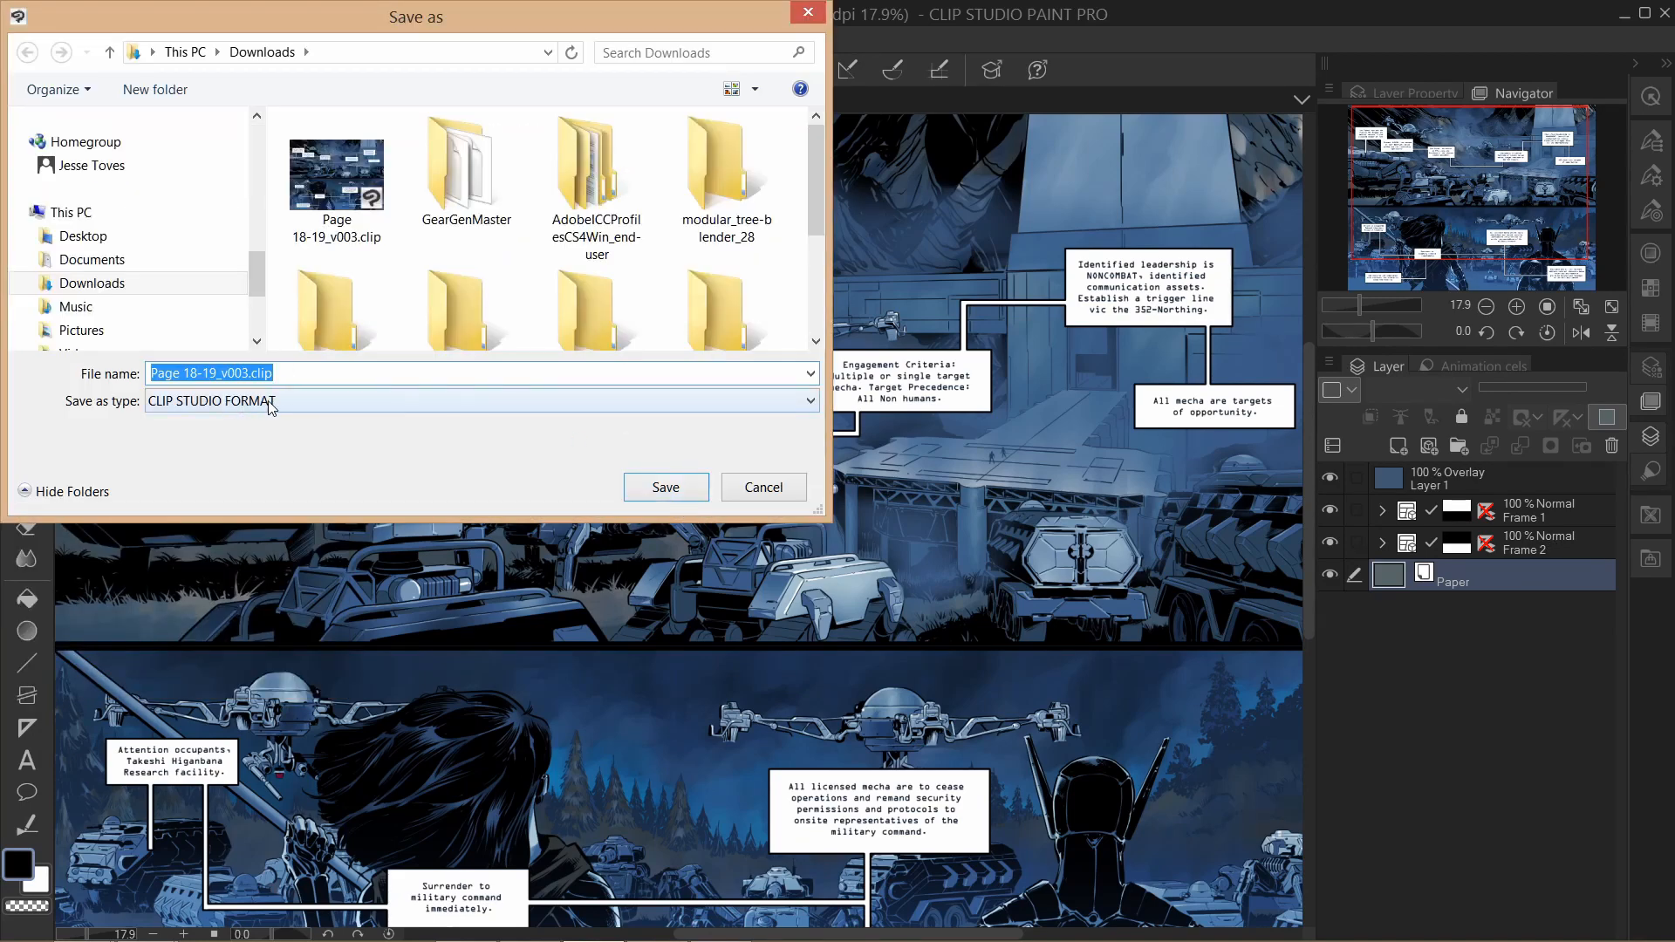
click(270, 407)
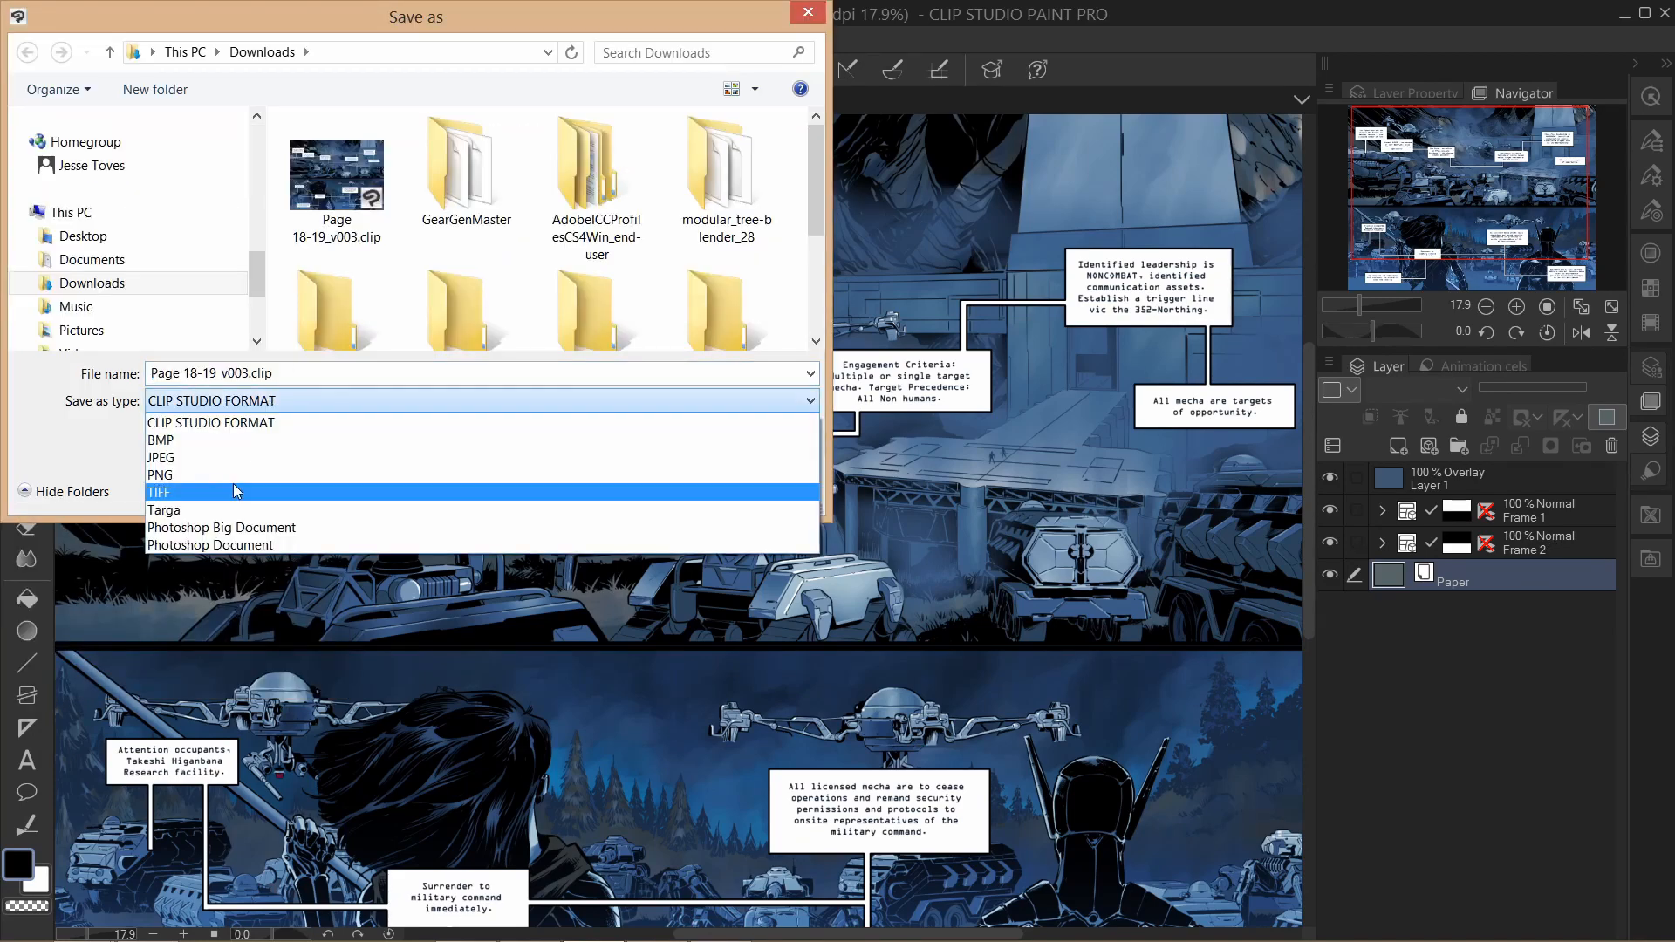
click(268, 547)
click(381, 201)
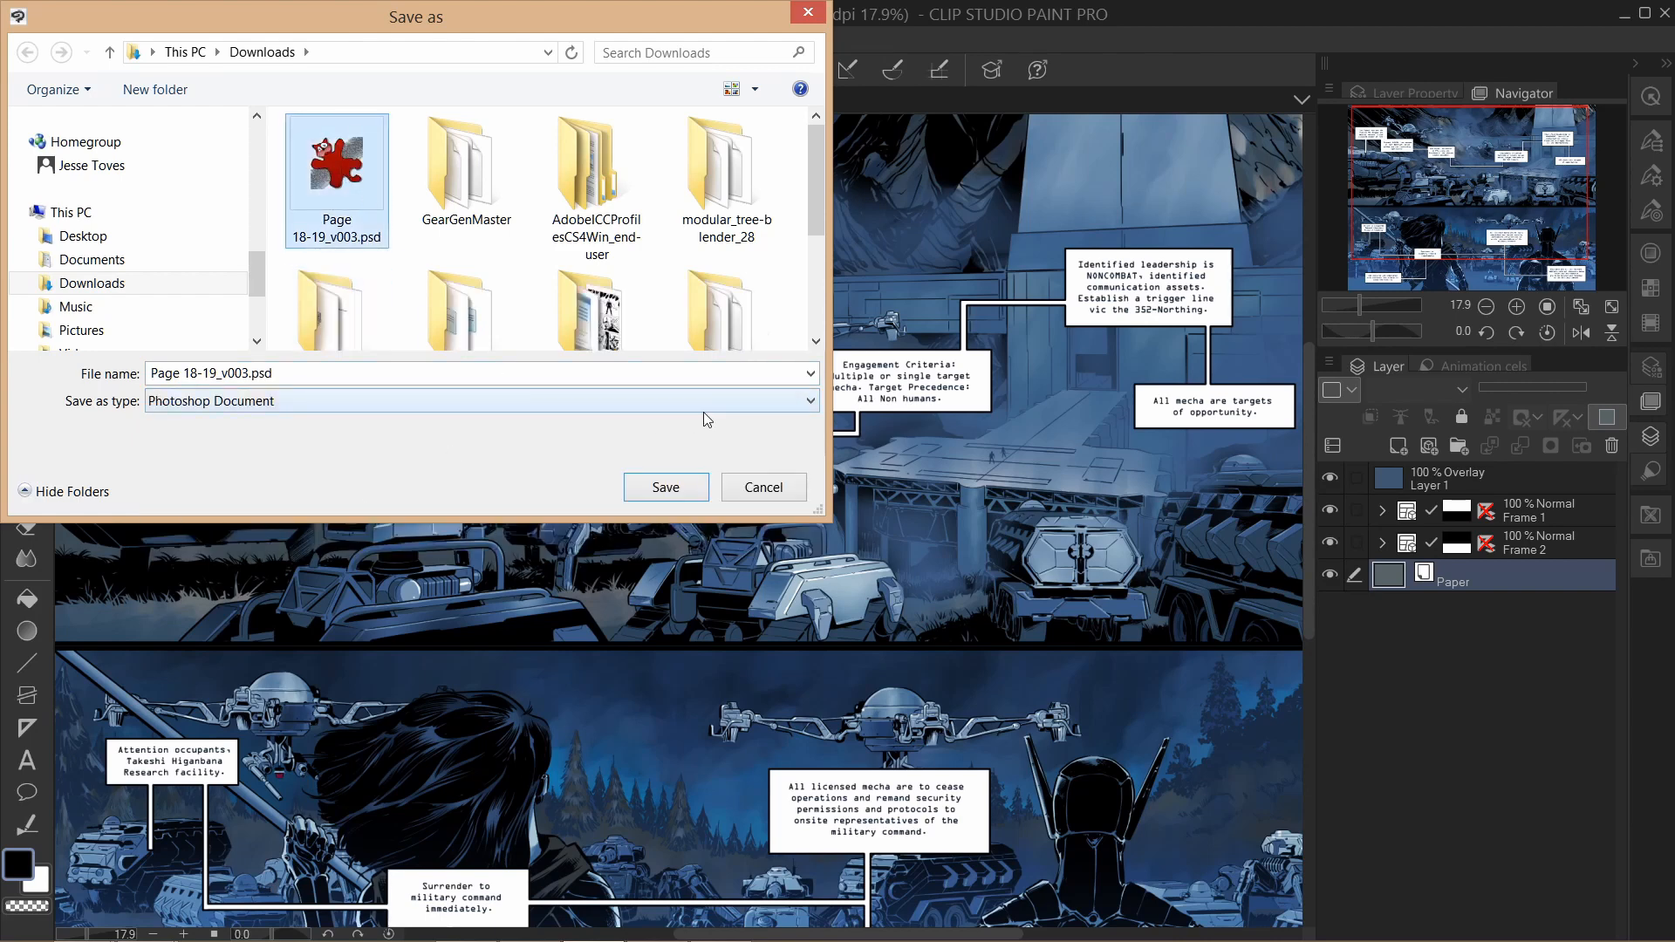
click(764, 486)
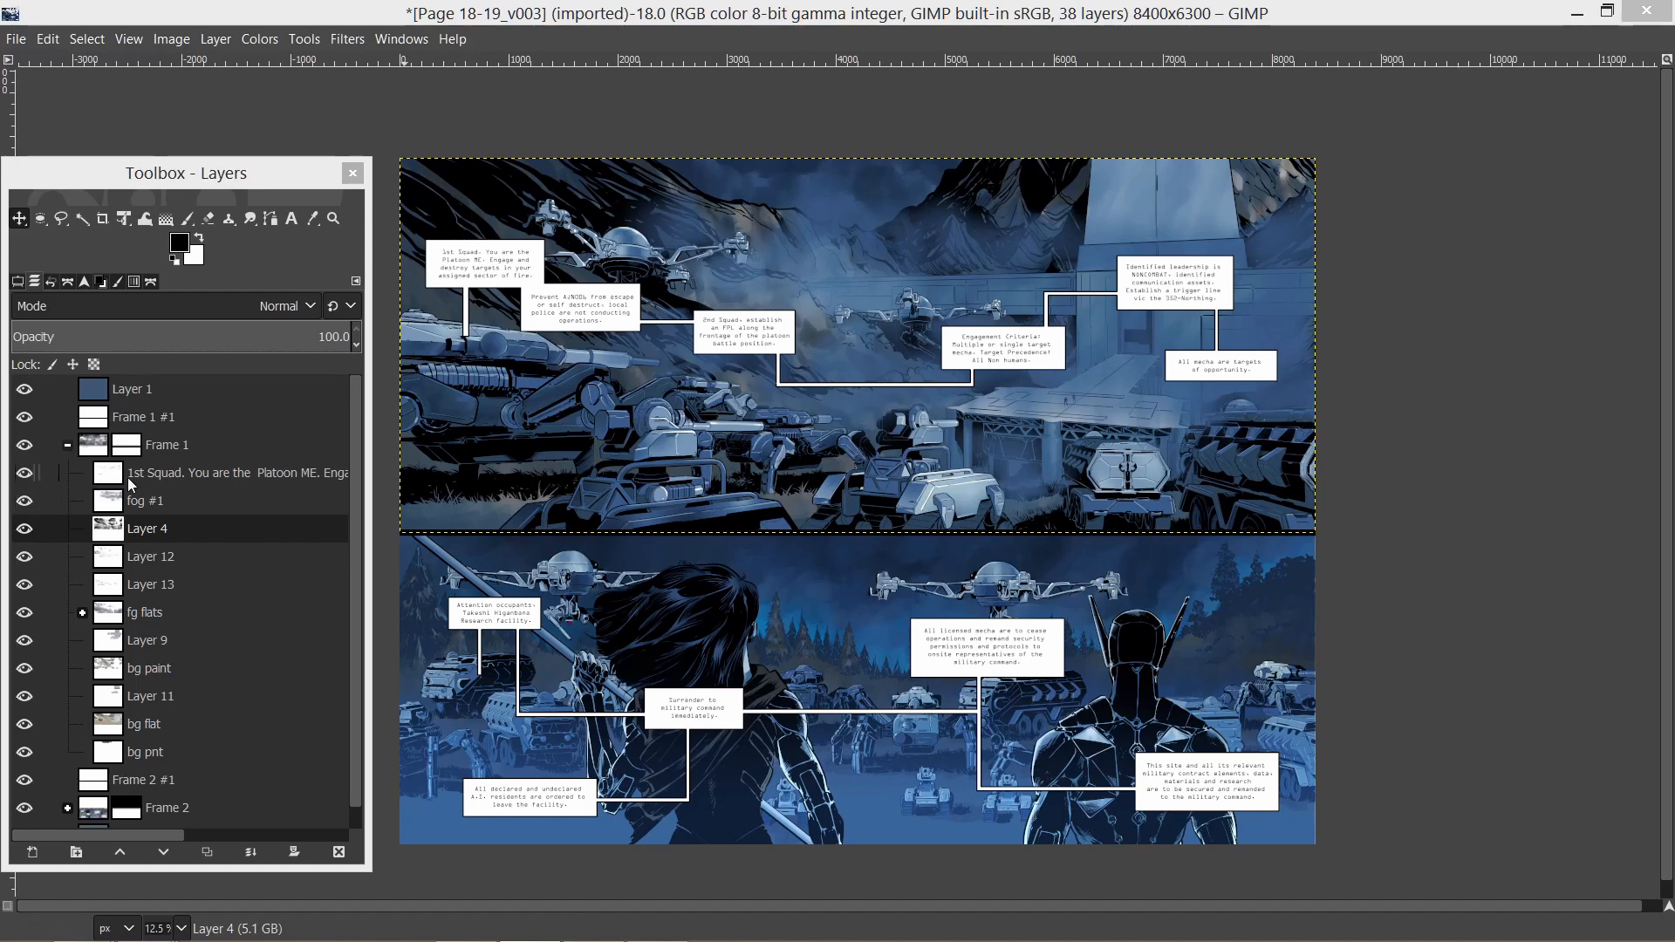
- Switch to the imported Page 18-19_v003 in GIMP and collapse its Frame 1 layer group
click(70, 451)
click(67, 448)
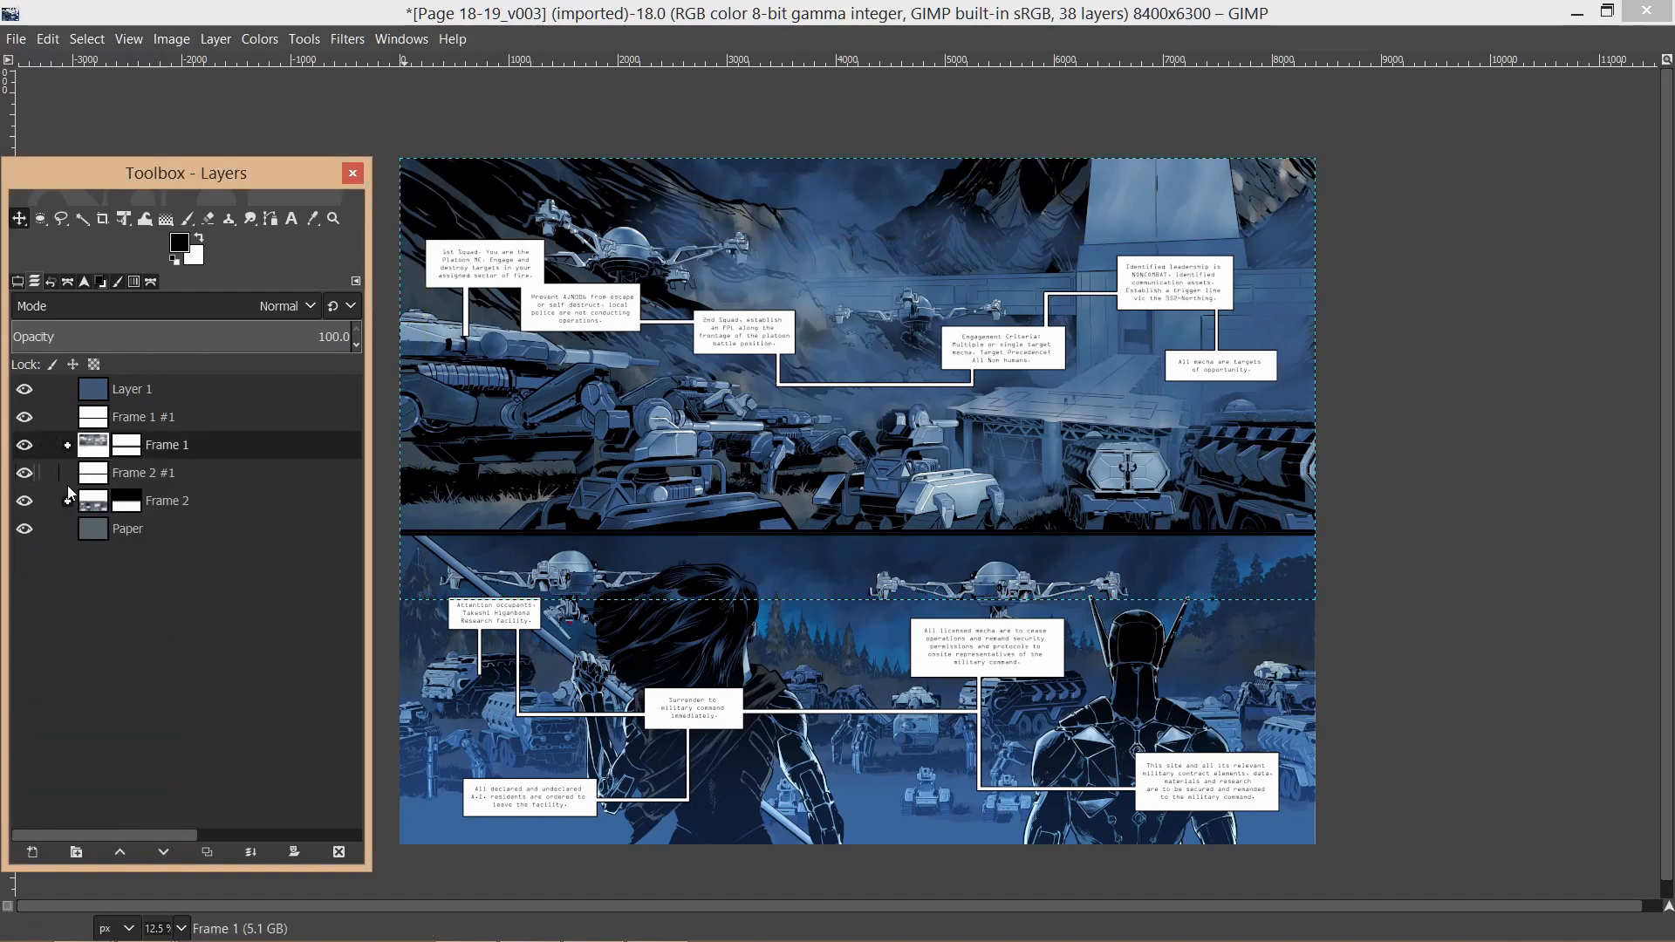
- Go through the top-level layers Layer 1, Frame 1 #1, Frame 2 #1 and the Frame 1 group
click(156, 389)
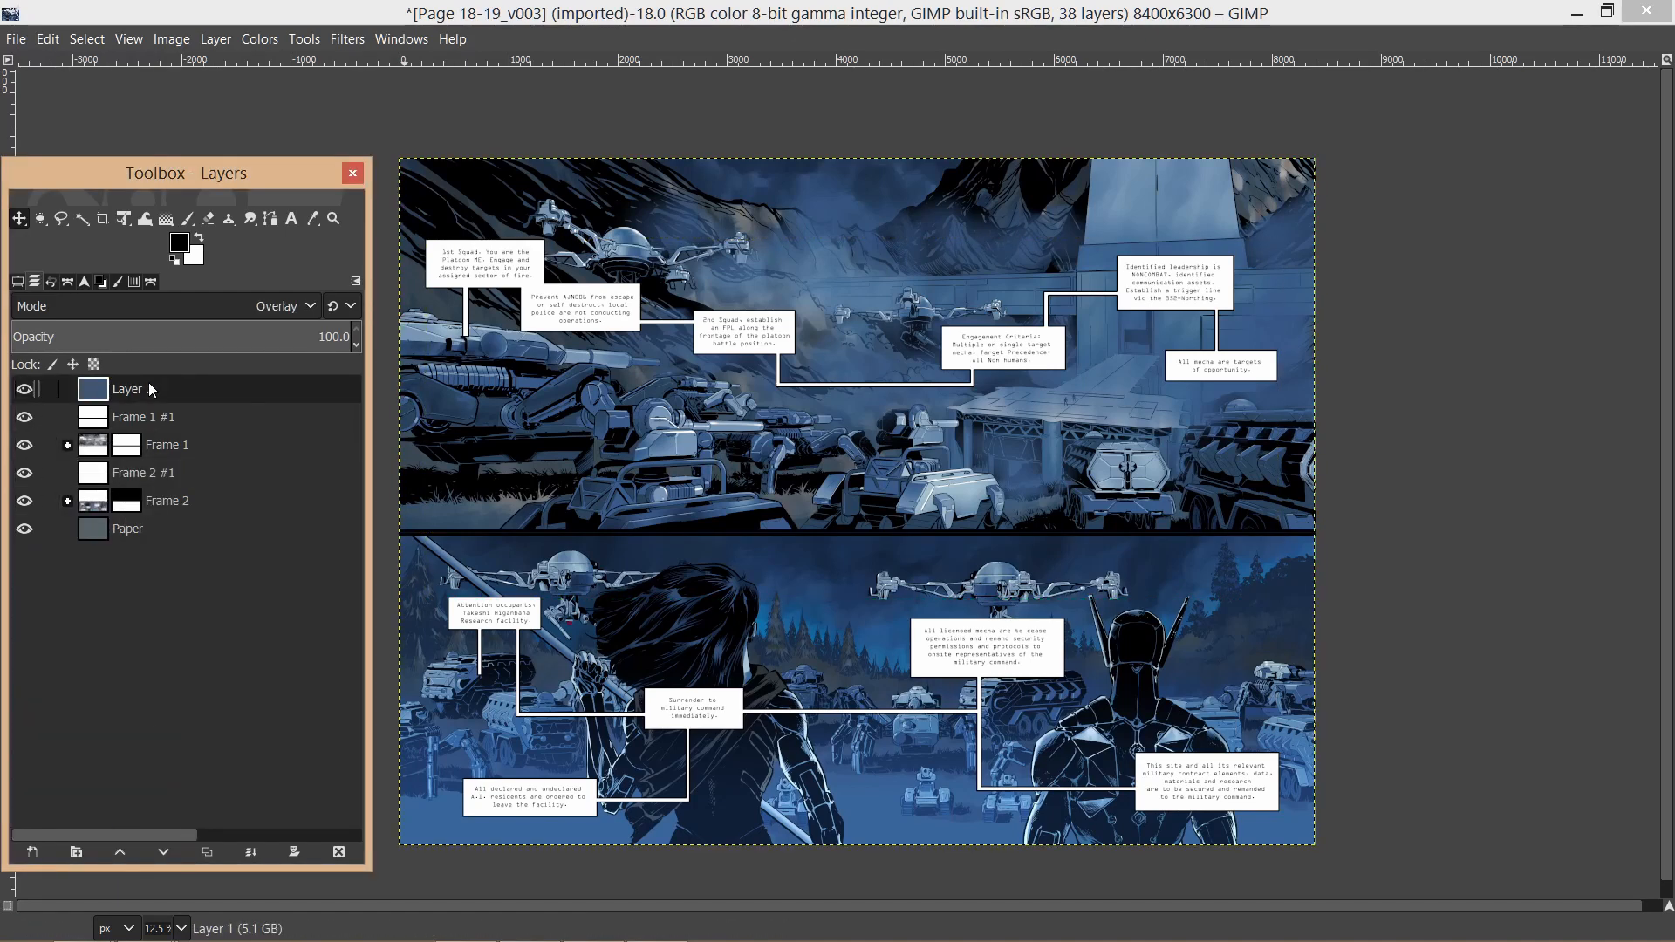
click(159, 419)
click(187, 472)
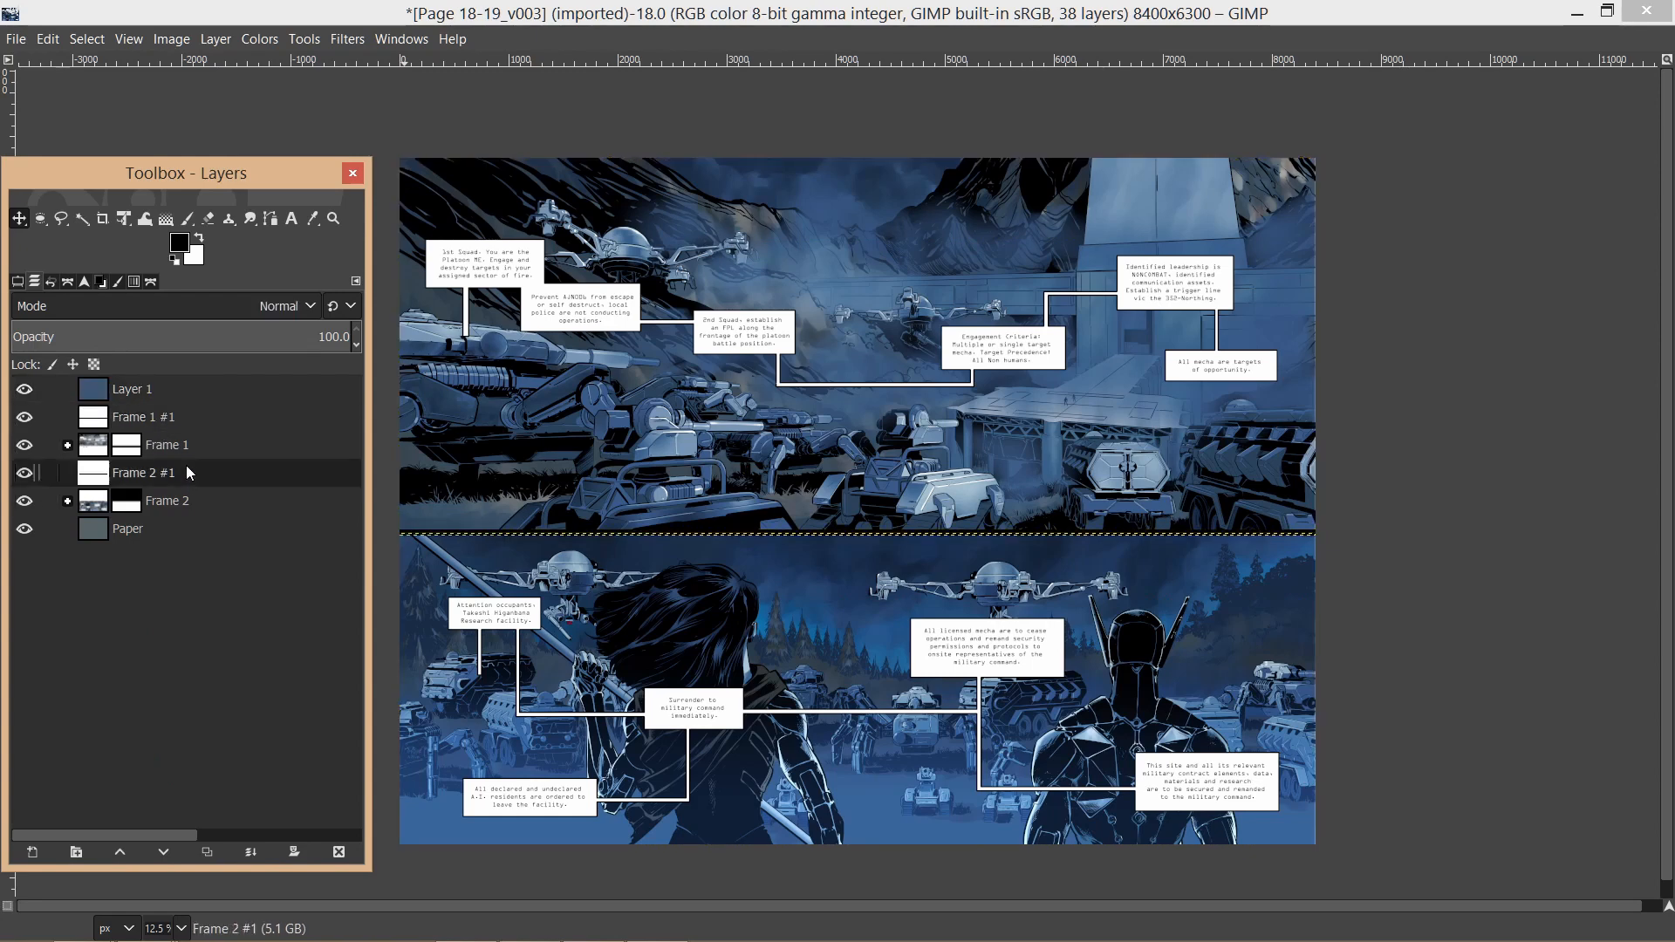
click(143, 397)
click(154, 421)
click(76, 448)
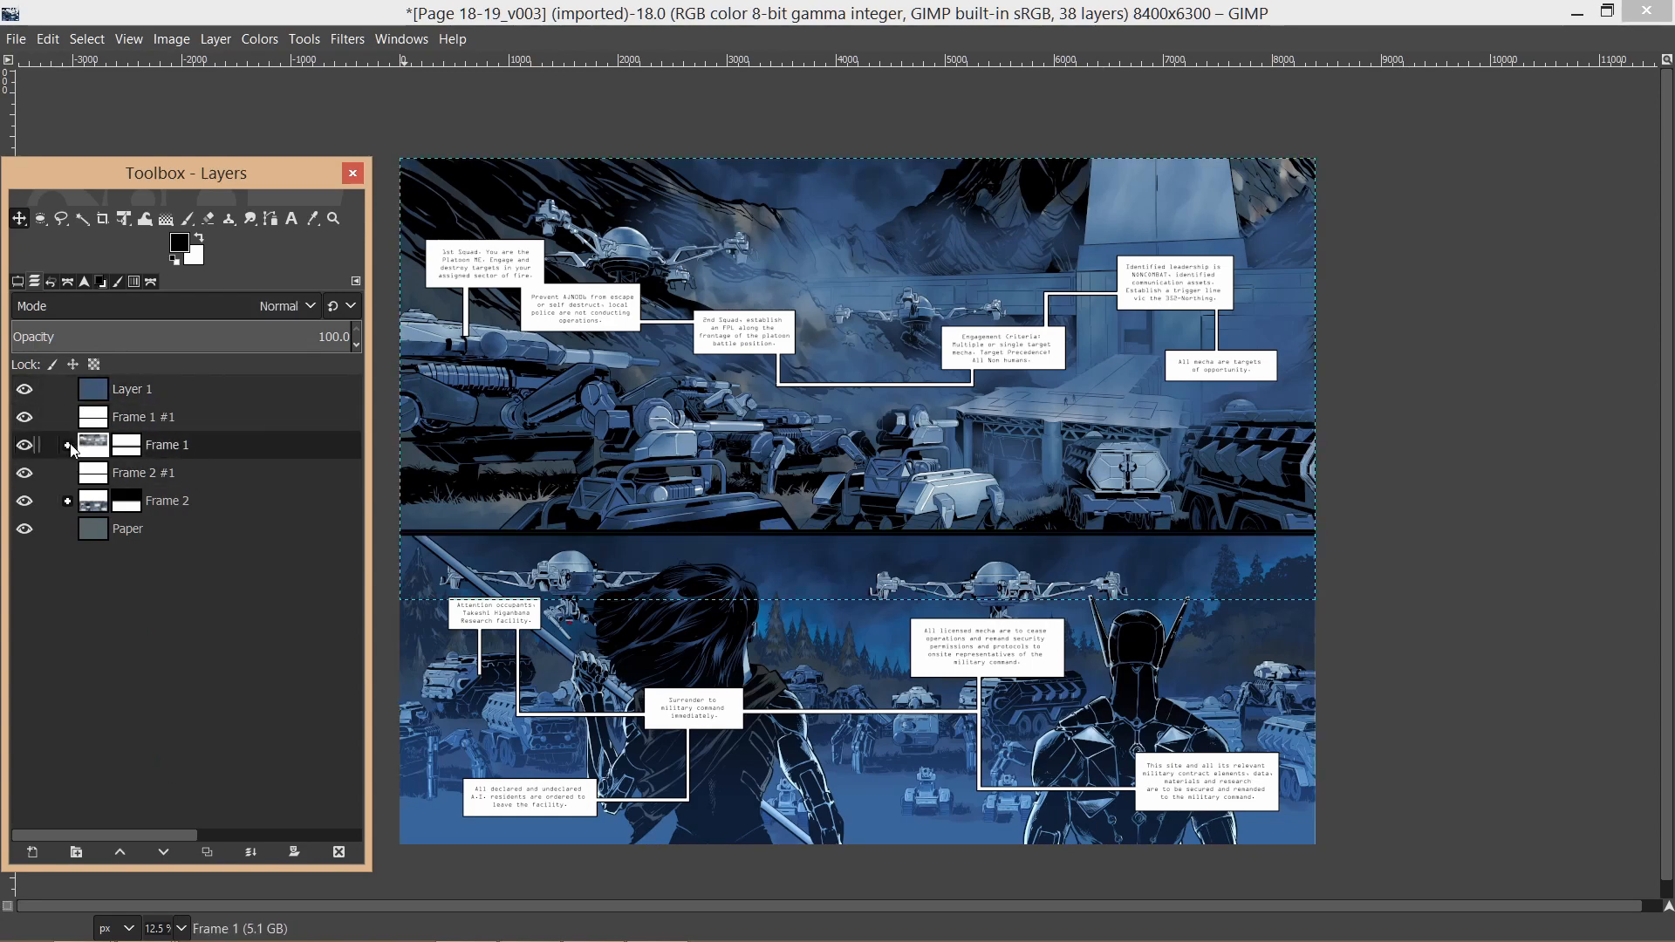
- Expand the Frame 1 group and move the "1st Squad" text layer, fog #1 and Layer 4 out, directly above the group
click(67, 445)
click(91, 468)
drag(90, 465, 91, 434)
mouse_move(105, 502)
mouse_down()
mouse_move(114, 465)
mouse_move(131, 526)
mouse_move(104, 490)
mouse_up()
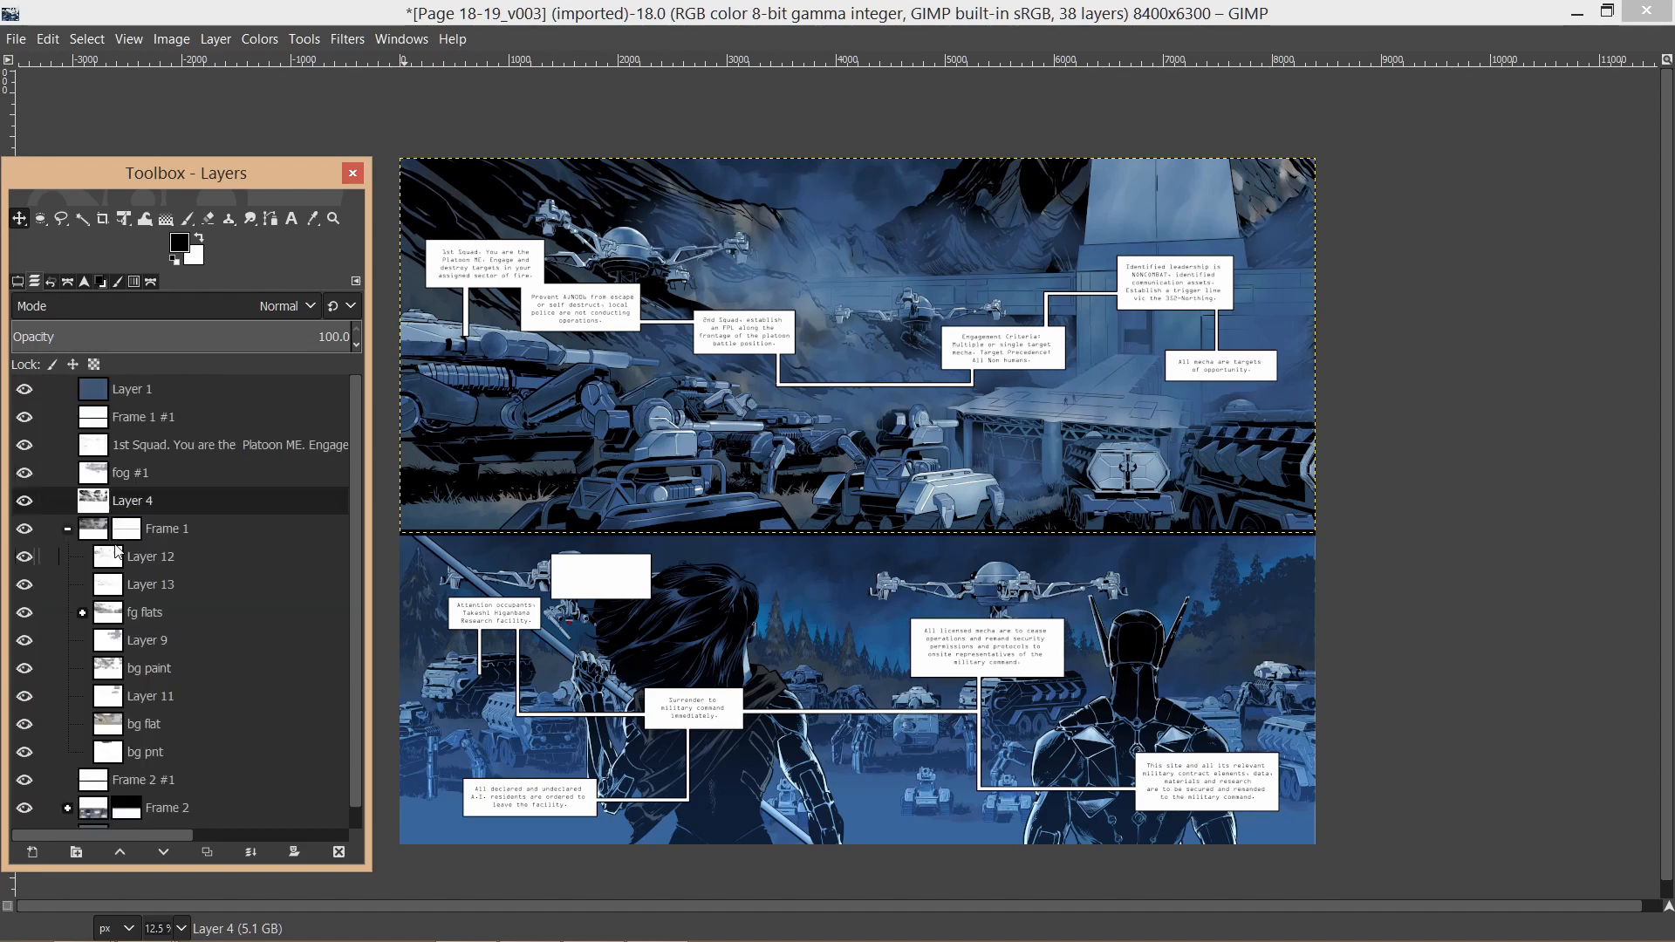
- Move Layer 12 and Layer 13 out of the Frame 1 group, placing them below Layer 4 and above the group
click(119, 556)
drag(113, 558, 100, 519)
click(102, 591)
drag(105, 597, 103, 546)
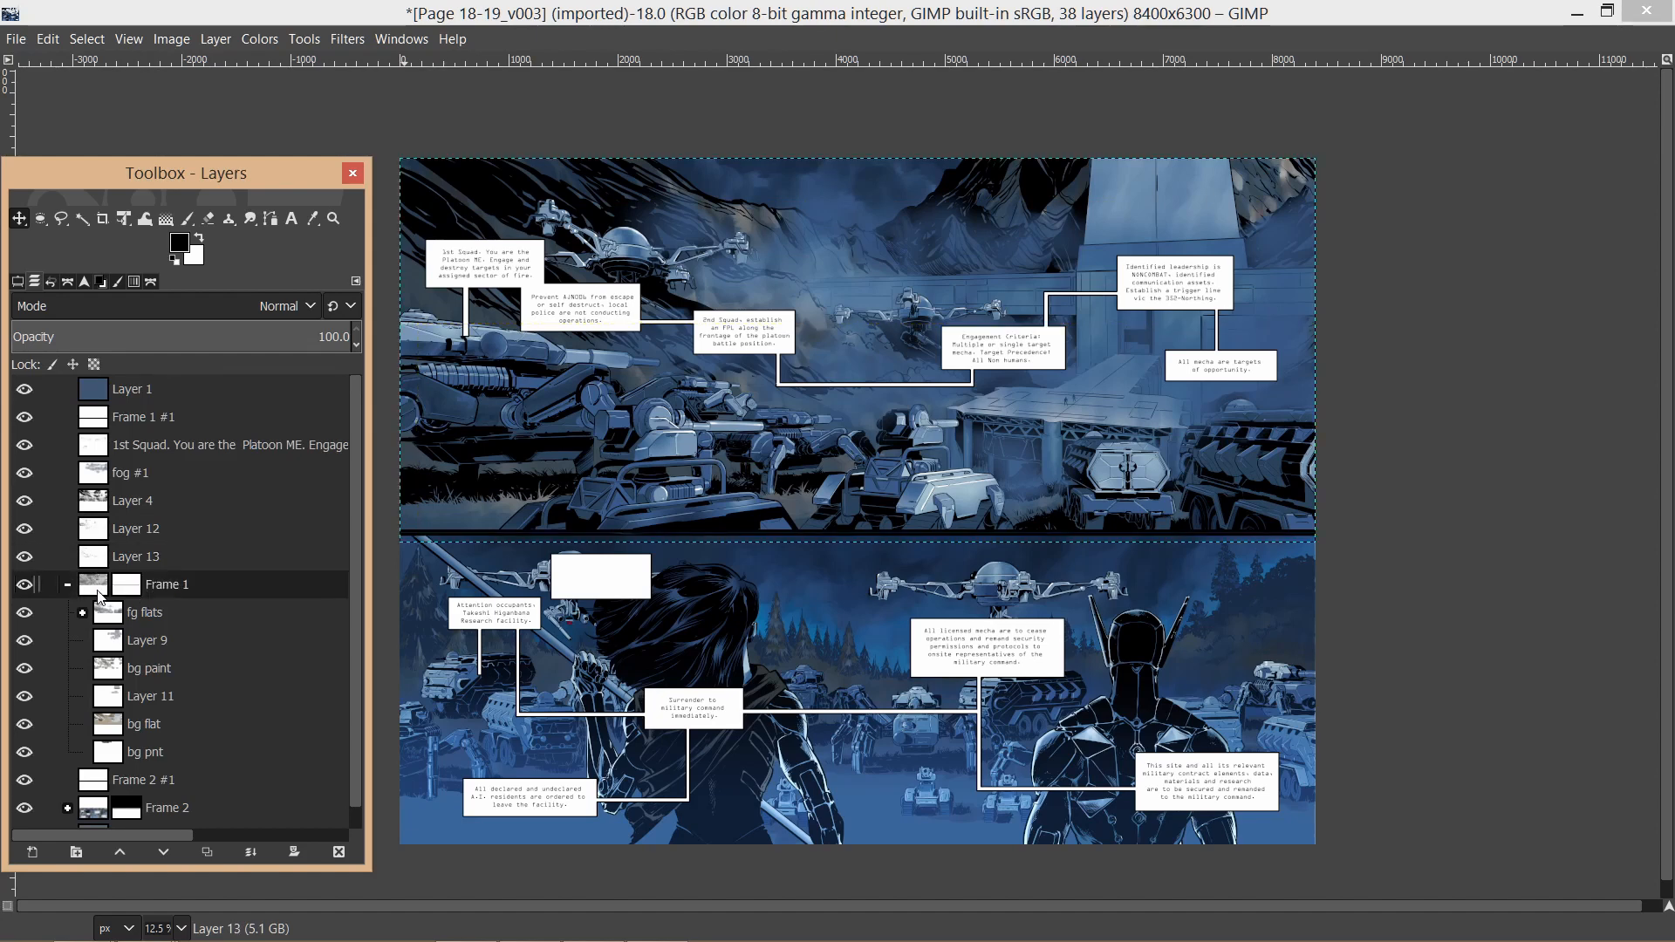
- Collapse the Frame 1 group and check it against Layer 13 in the top-level layer stack
click(100, 597)
click(68, 590)
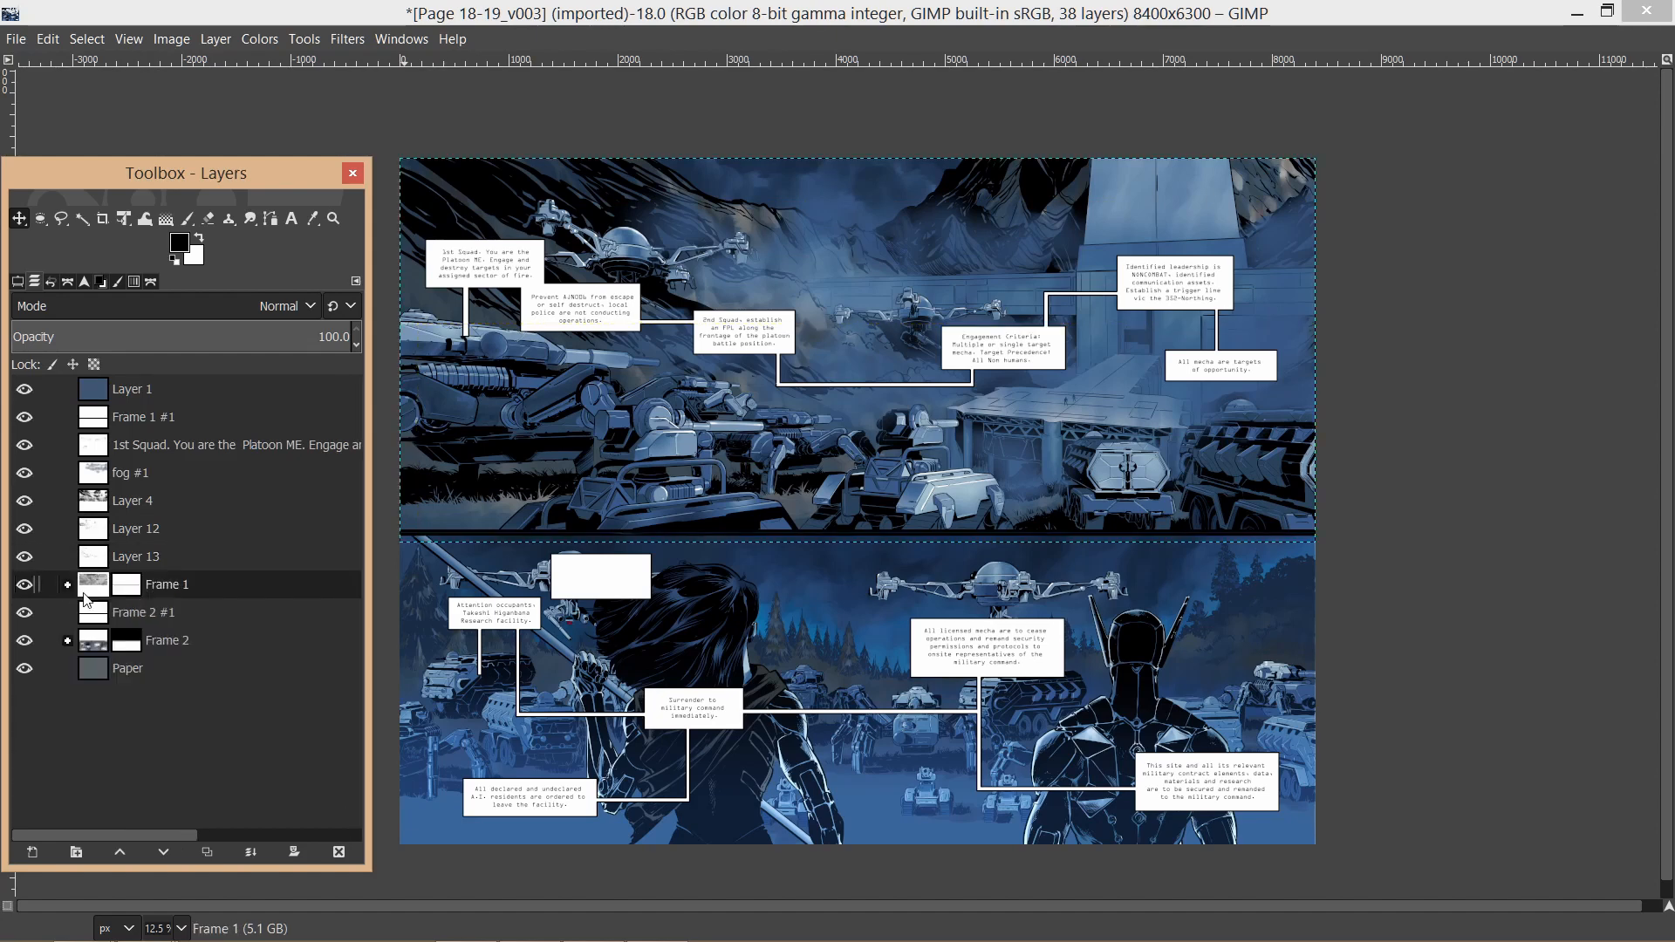
click(100, 558)
click(101, 587)
click(68, 584)
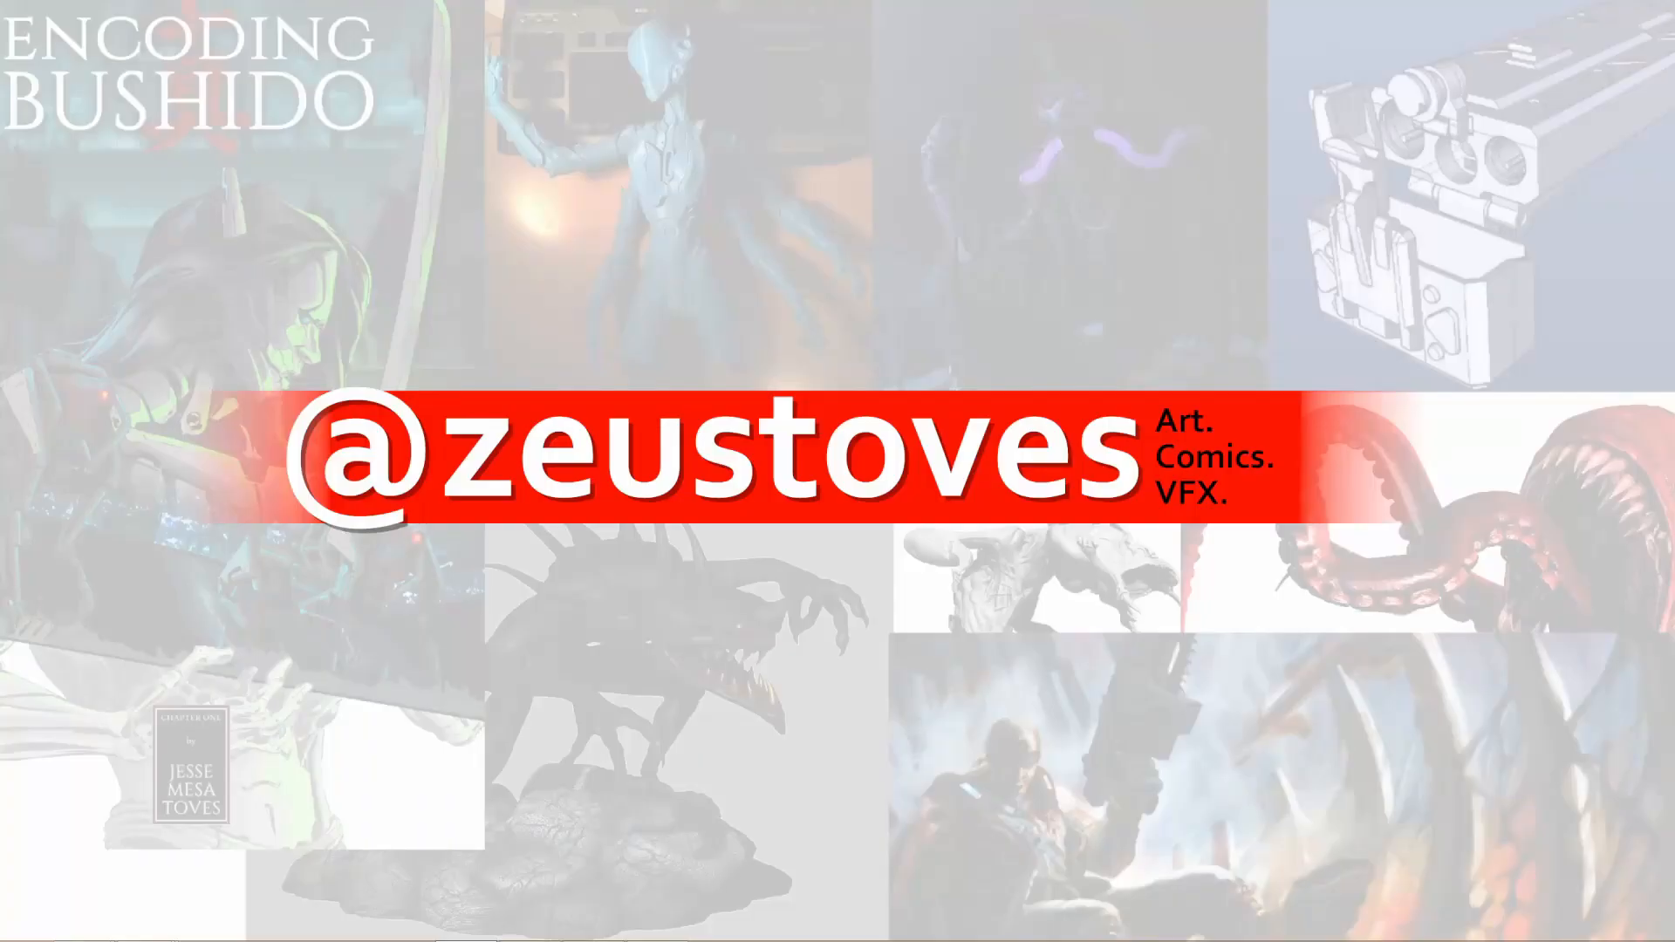